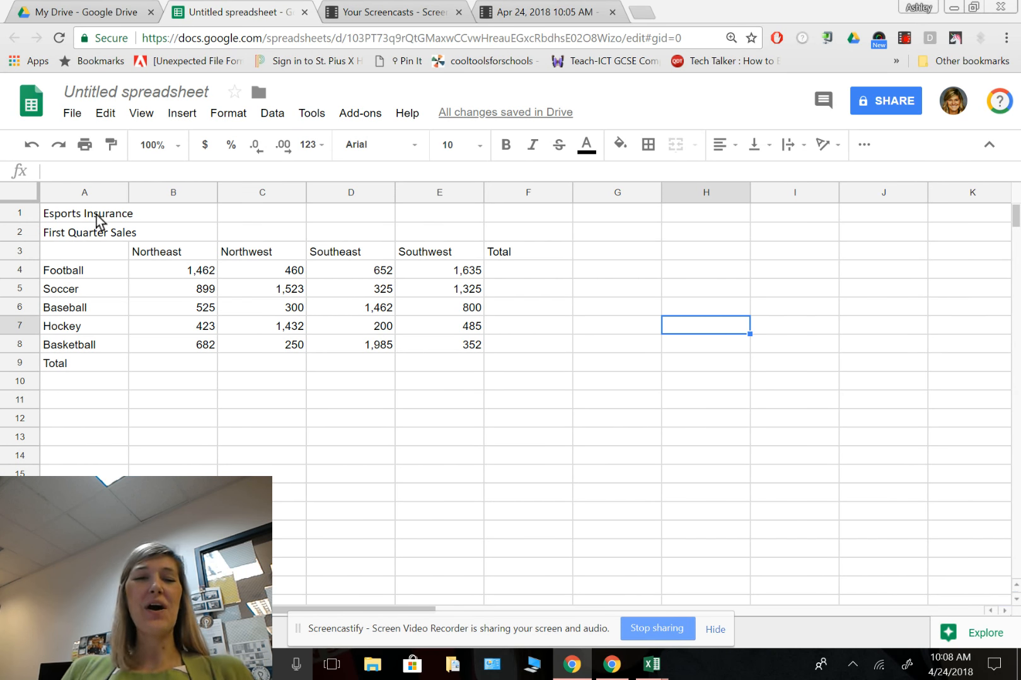
# Step: Merge cells A1 to F1 and centre the Esports Insurance title across them
pyautogui.moveTo(94, 215); pyautogui.dragTo(519, 221)
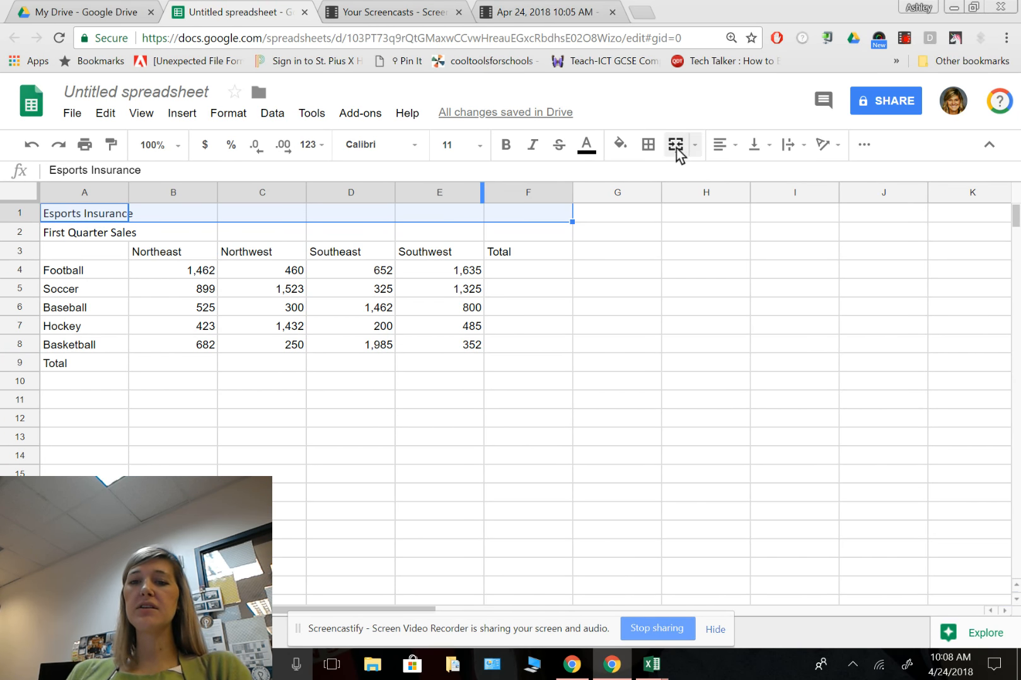
pyautogui.click(694, 148)
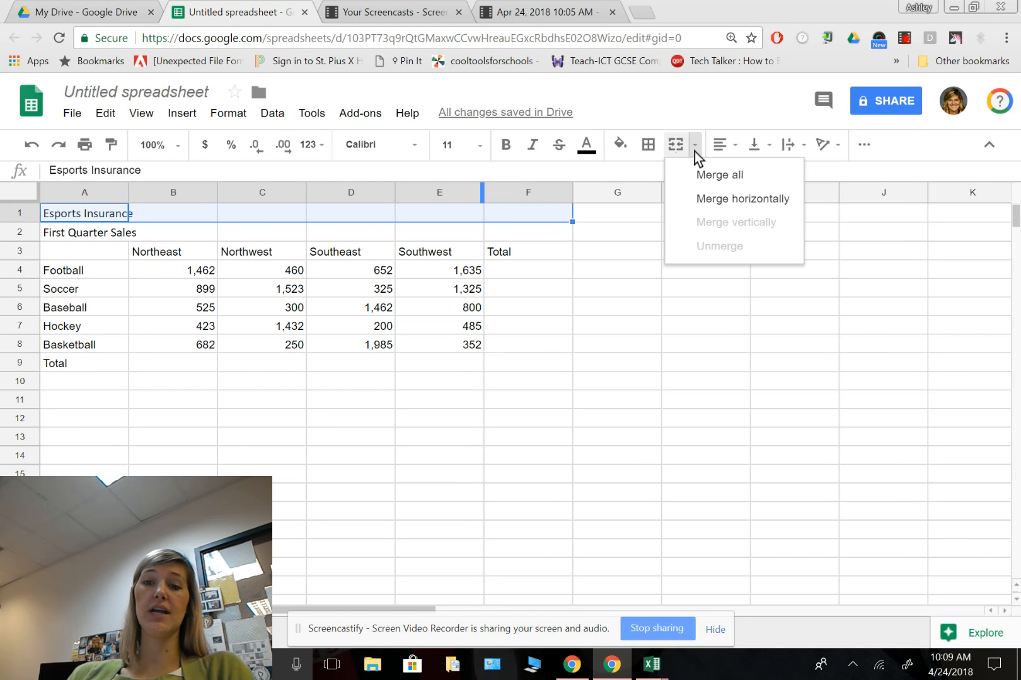
pyautogui.click(679, 152)
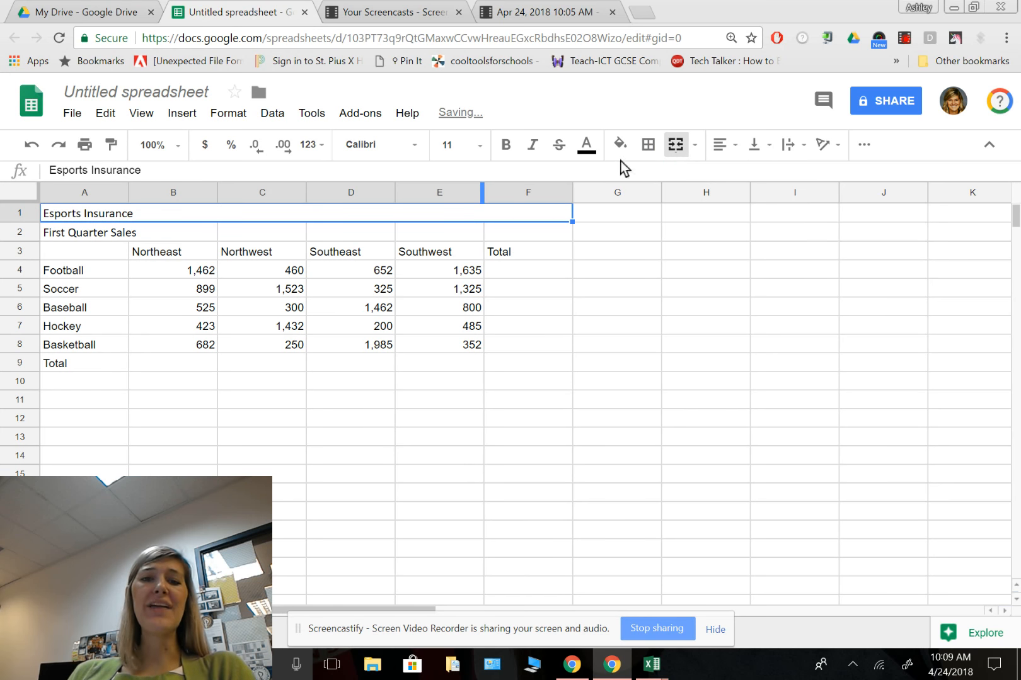
pyautogui.click(724, 147)
pyautogui.click(751, 174)
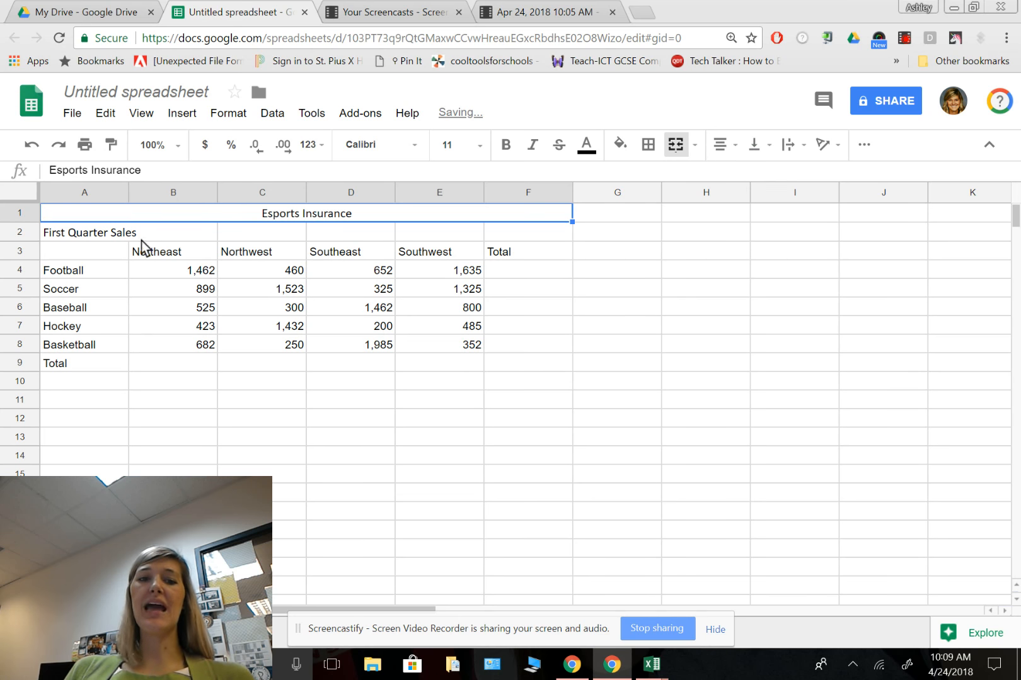
# Step: Merge cells A2 to F2 and centre the First Quarter Sales subtitle across them
pyautogui.click(105, 232)
pyautogui.moveTo(175, 235); pyautogui.dragTo(501, 238)
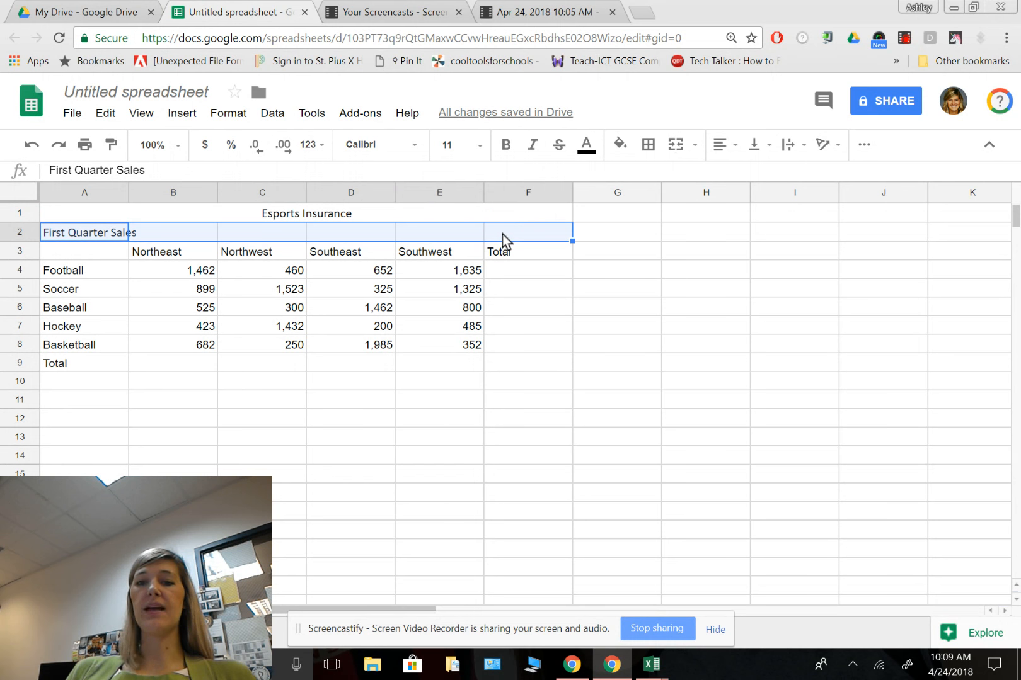
pyautogui.click(682, 147)
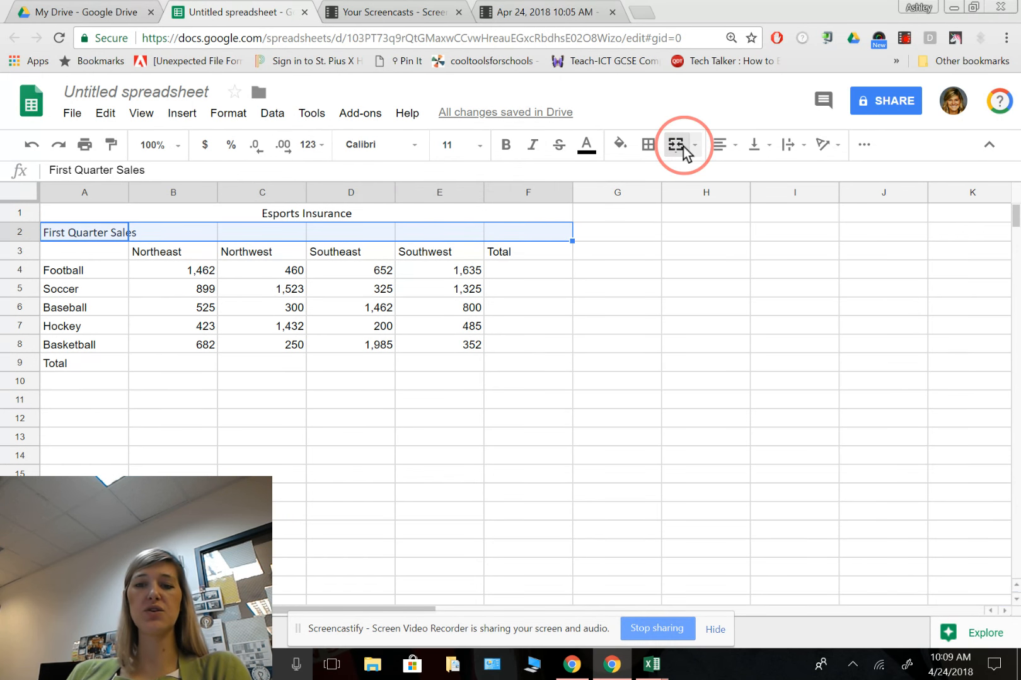
pyautogui.click(726, 151)
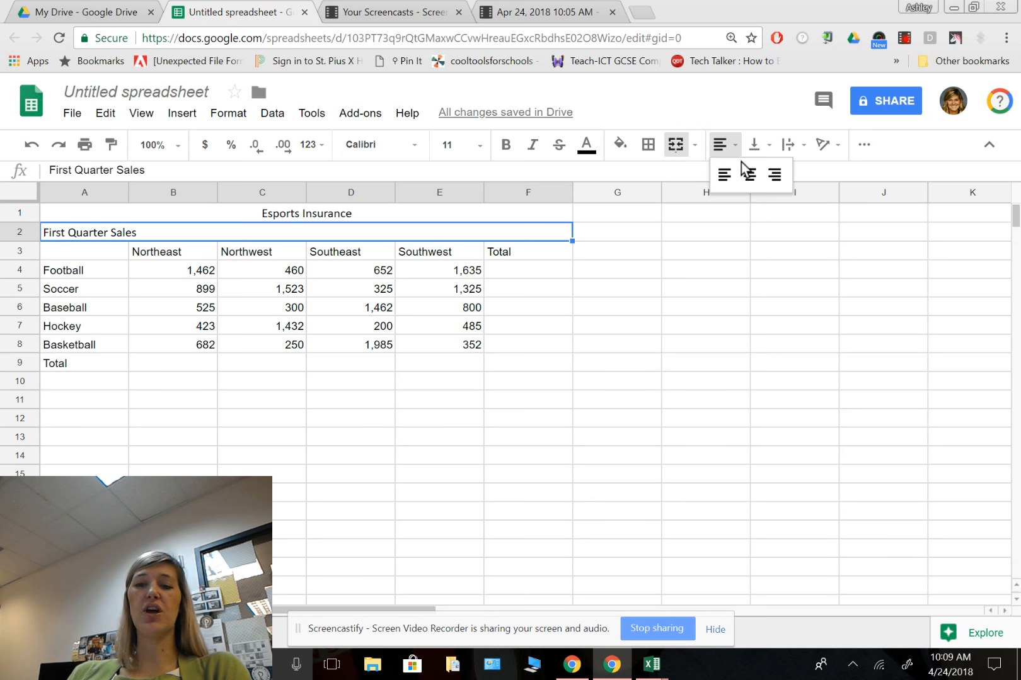
pyautogui.click(750, 174)
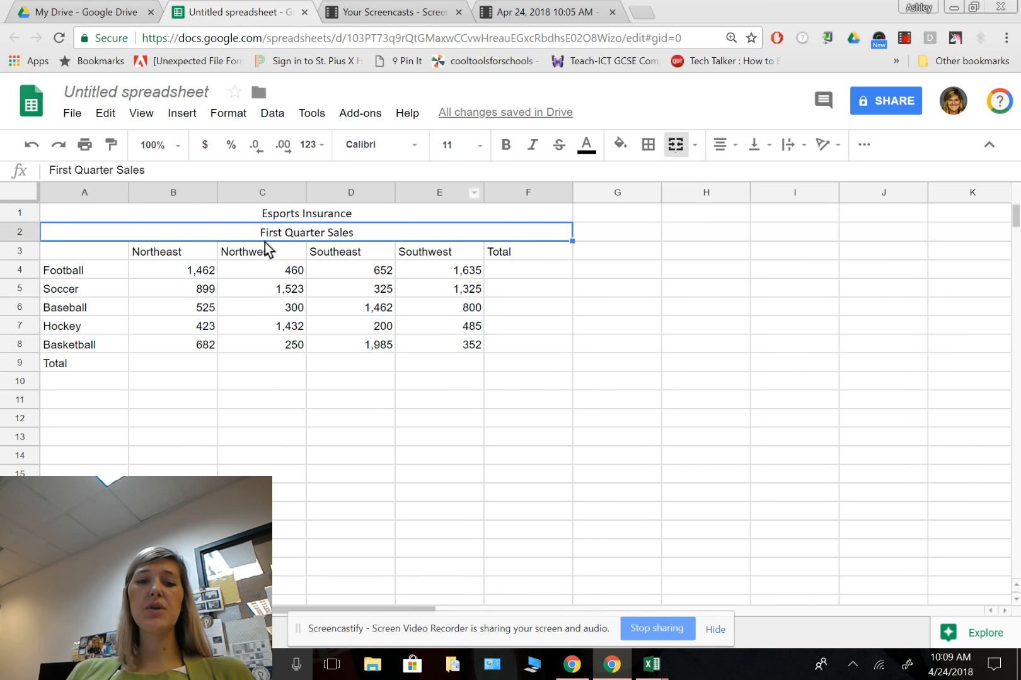
# Step: Format the sales figures in B4:E8 as currency, trying four decimal places before reducing them to none
pyautogui.click(209, 276)
pyautogui.moveTo(285, 304); pyautogui.dragTo(439, 347)
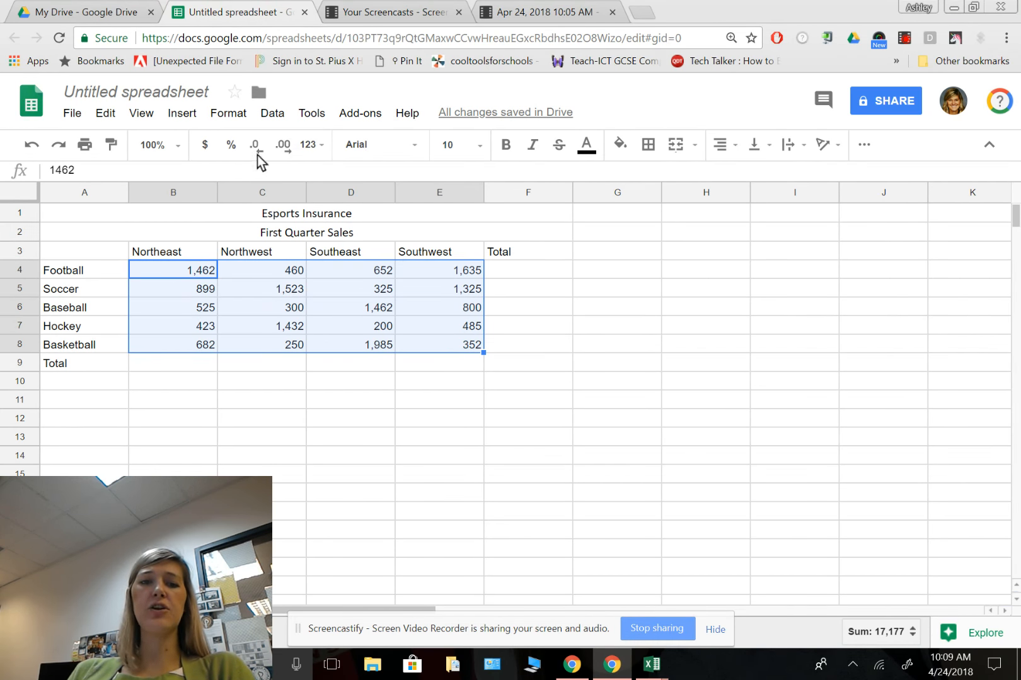
pyautogui.click(205, 146)
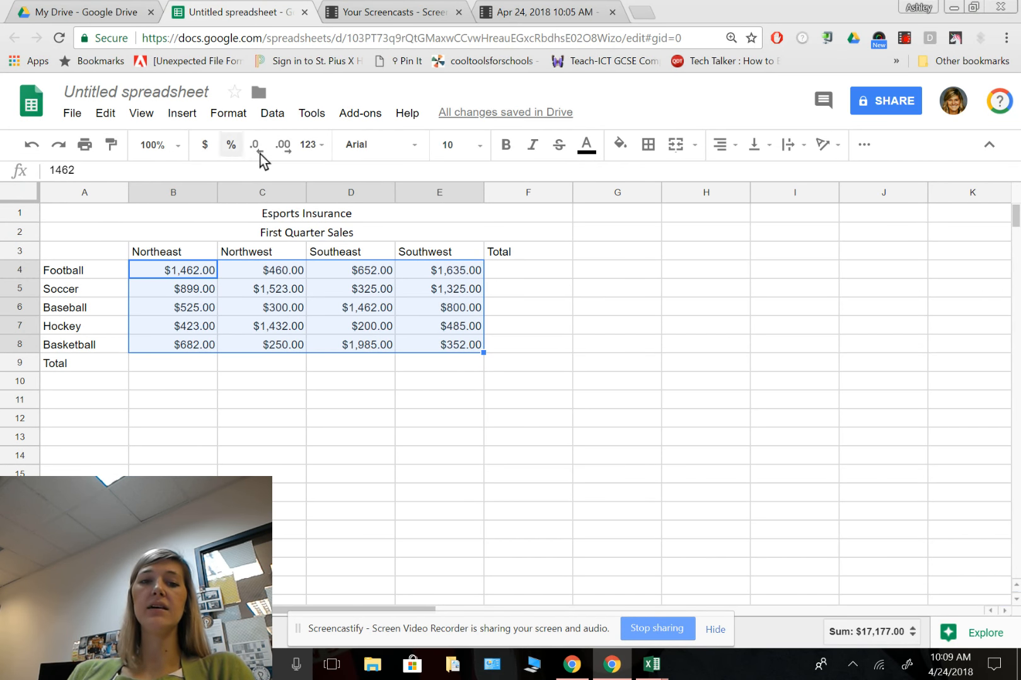
pyautogui.click(284, 146)
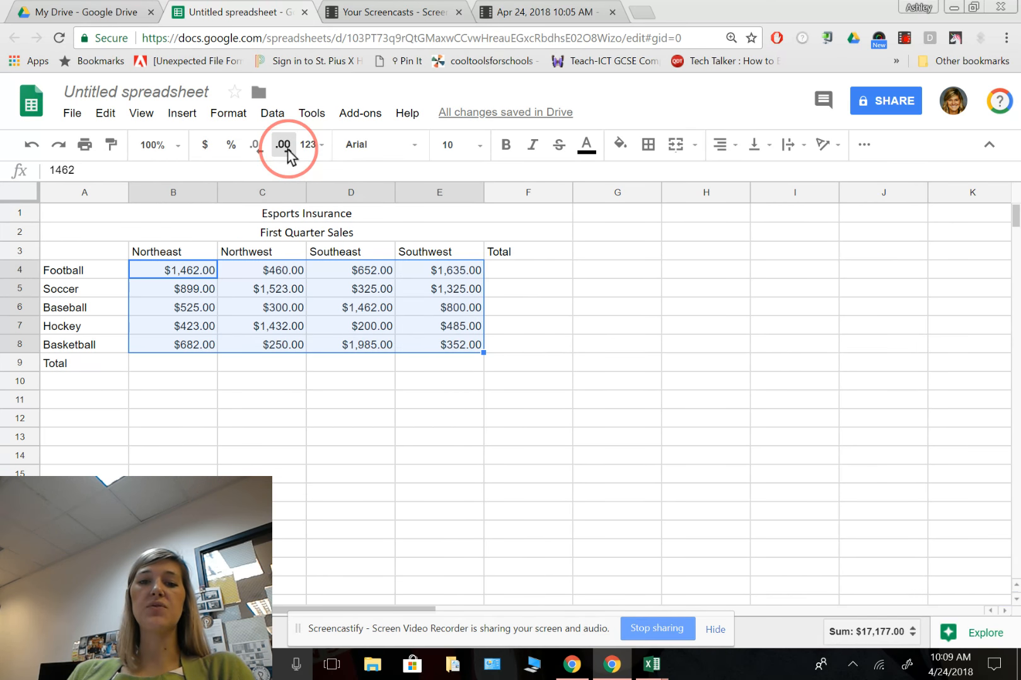
pyautogui.click(284, 146)
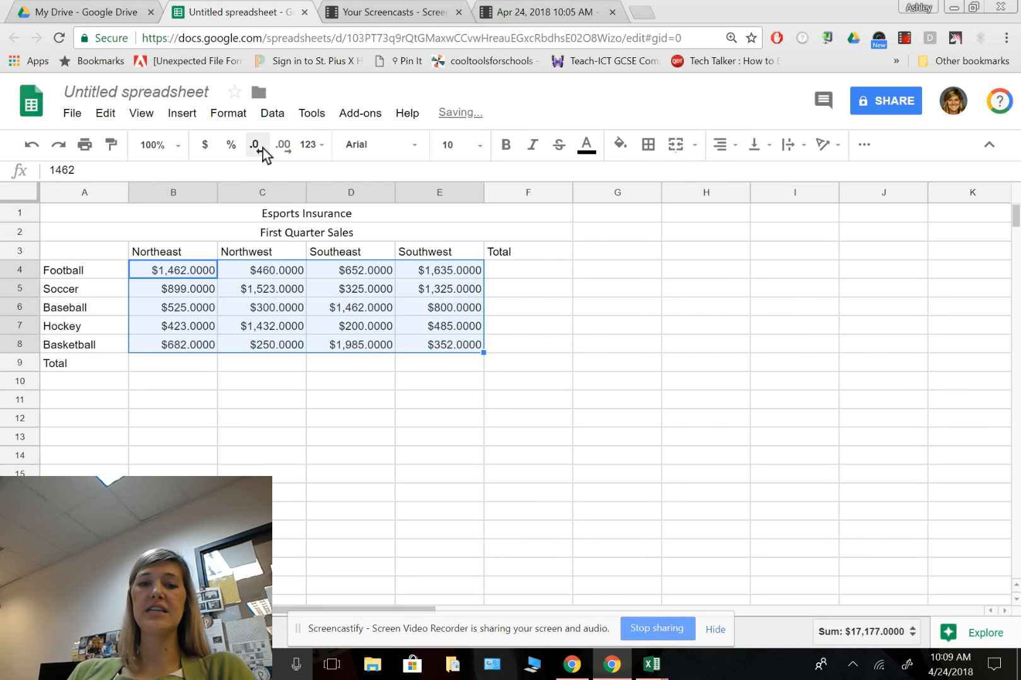
pyautogui.click(261, 150)
pyautogui.click(261, 150)
pyautogui.click(261, 150)
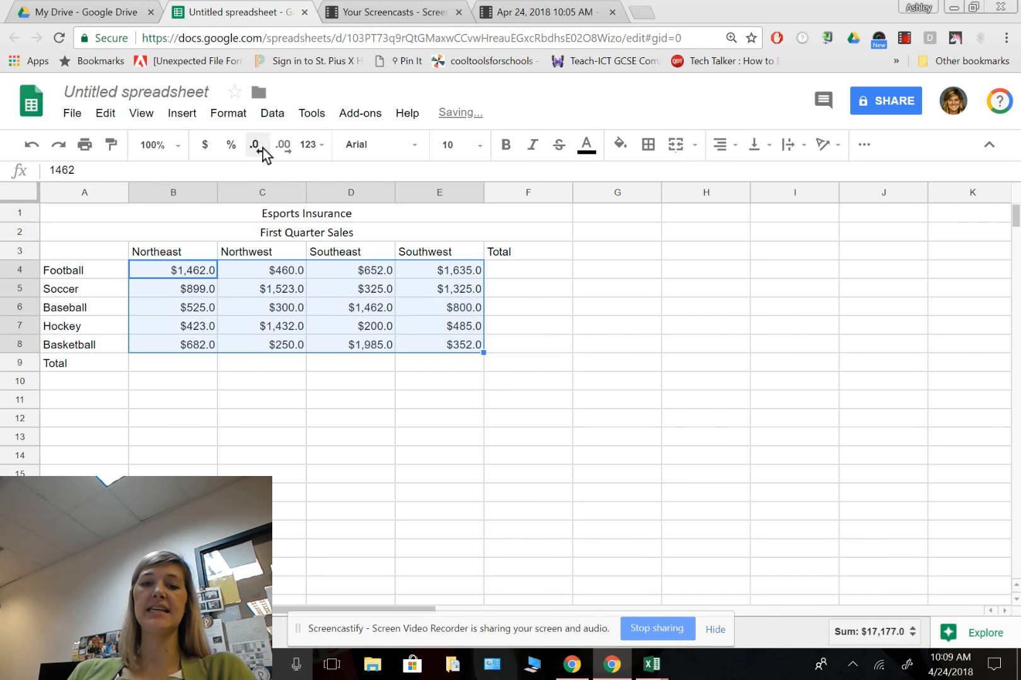
pyautogui.click(261, 150)
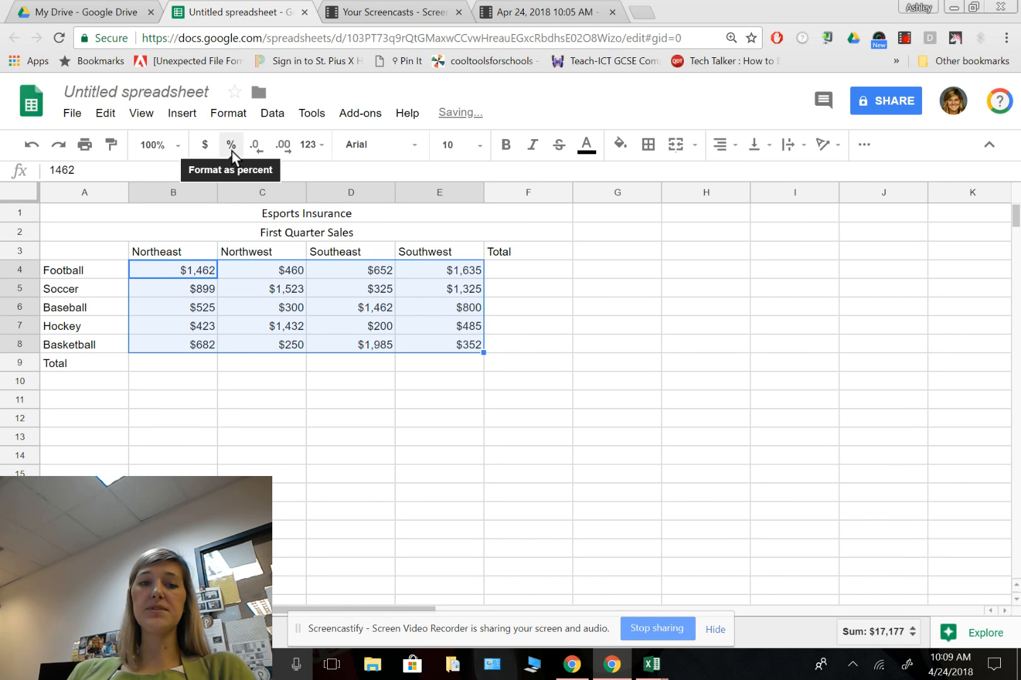
# Step: Apply the Number format with no decimal places to the sales figures in B4:E8
pyautogui.click(310, 147)
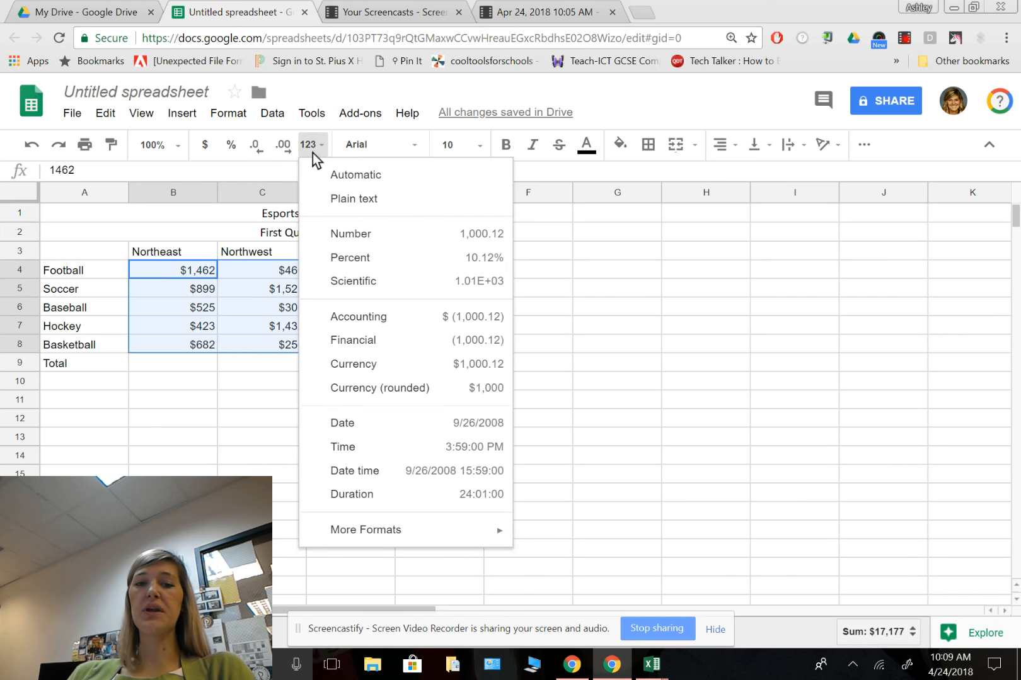
pyautogui.click(355, 238)
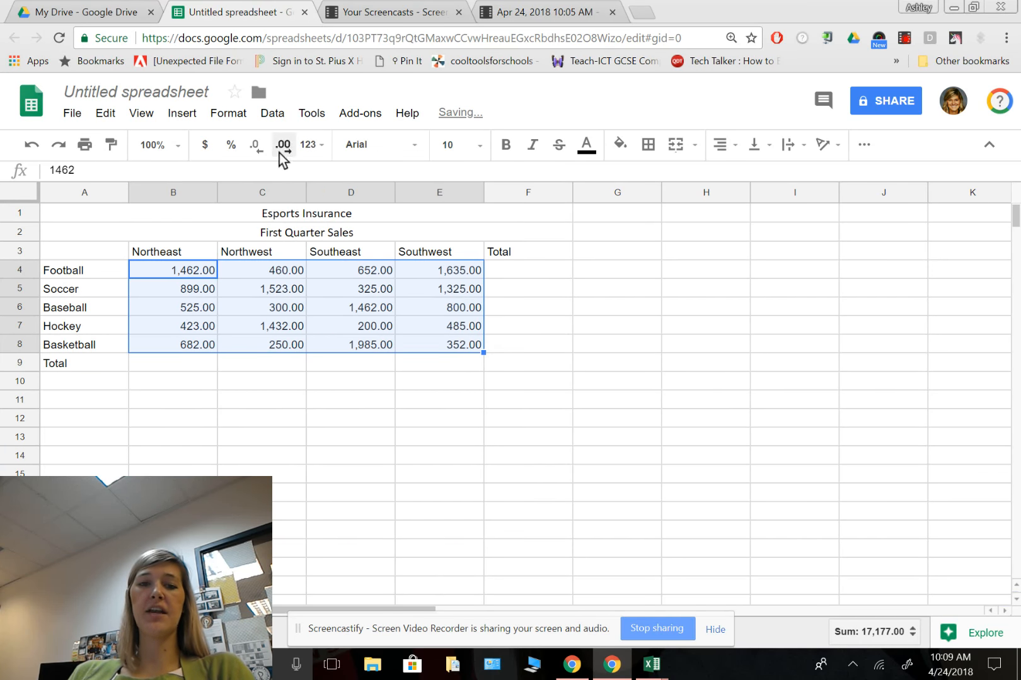
pyautogui.click(256, 146)
pyautogui.click(257, 146)
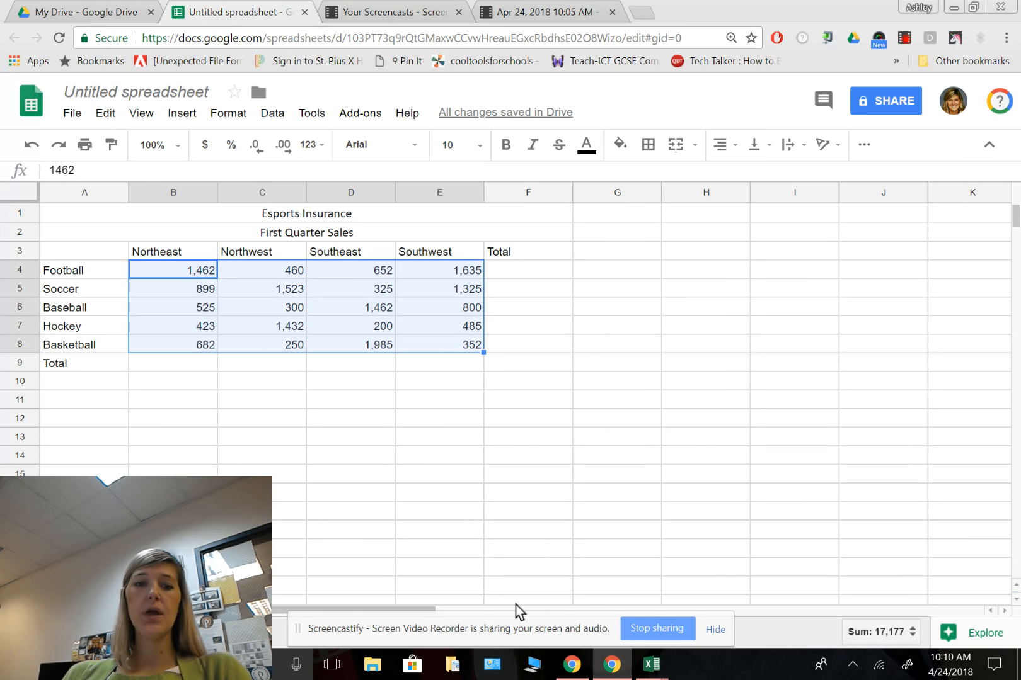
# Step: Total the Northeast column in cell B9 with the formula =SUM(B4:B8)
pyautogui.click(211, 369)
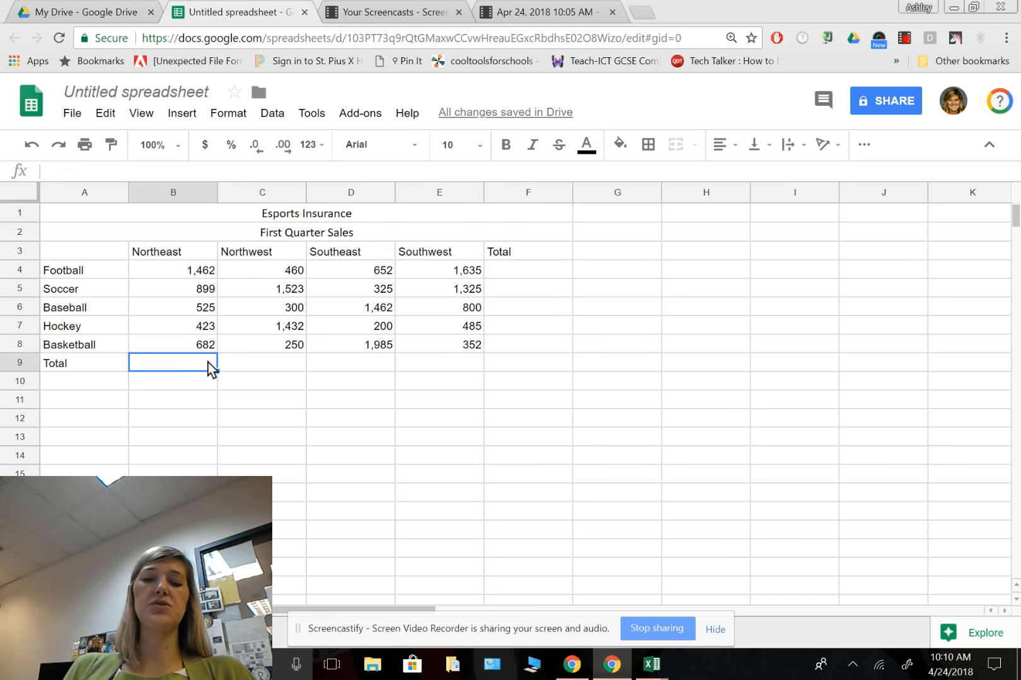
pyautogui.write('=SUM(')
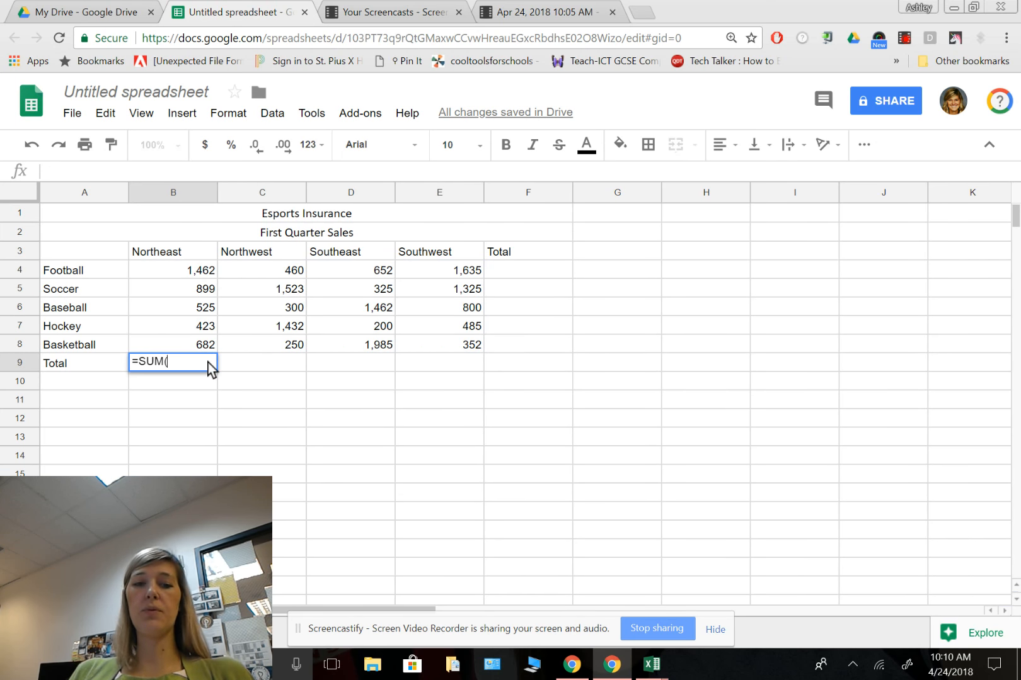
pyautogui.moveTo(181, 272); pyautogui.dragTo(189, 348)
pyautogui.write(')')
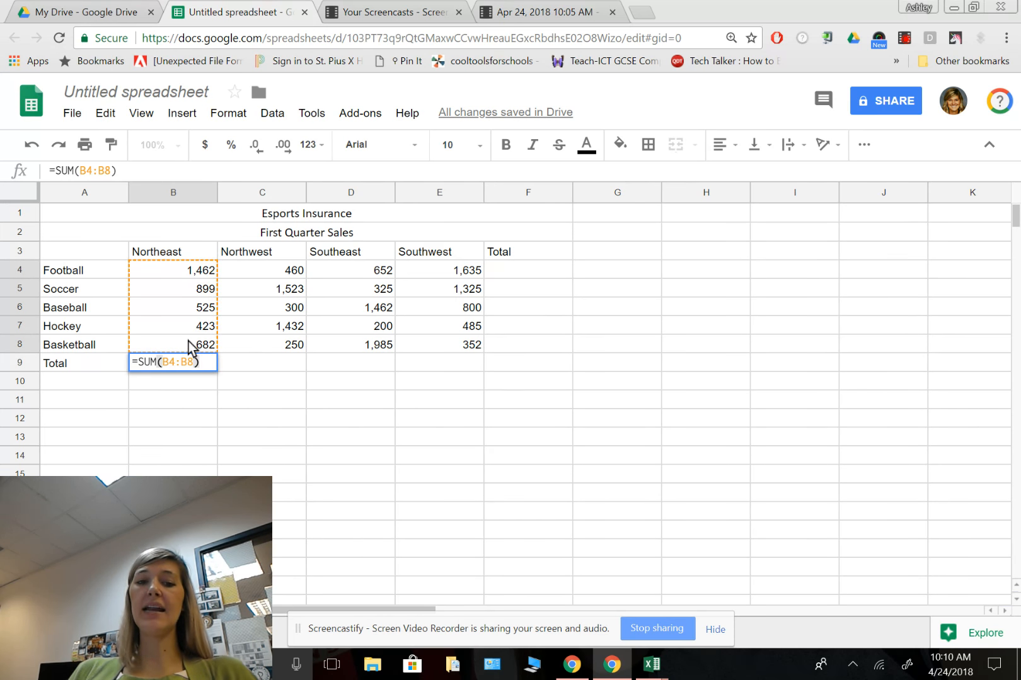
pyautogui.press('Return')
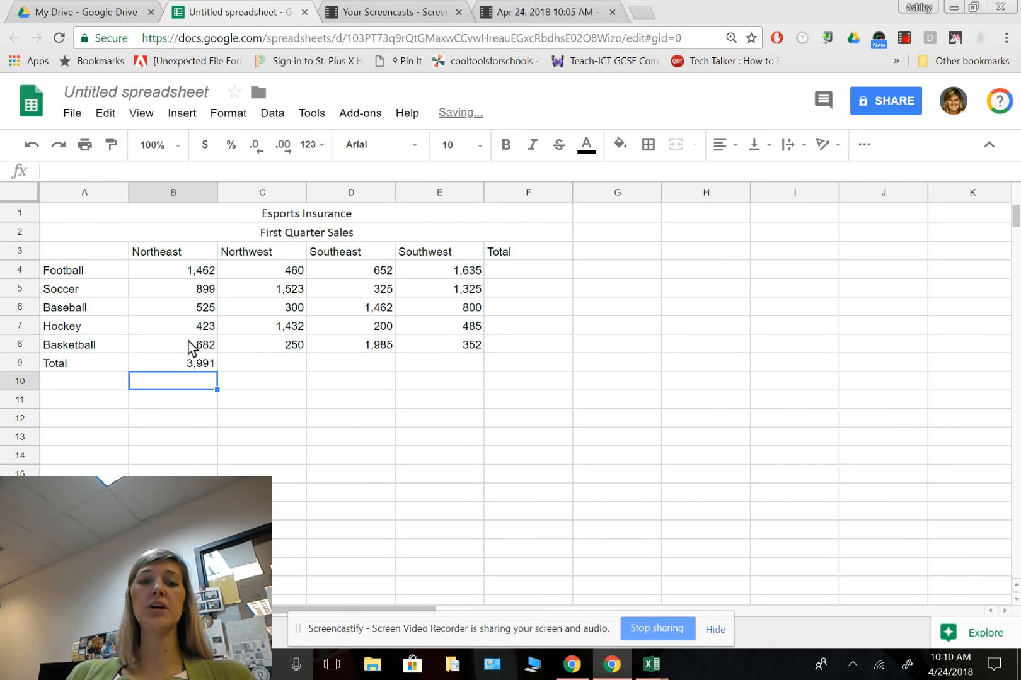
# Step: Fill the Northeast total formula across row 9 to the Northwest, Southeast and Southwest columns
pyautogui.click(193, 349)
pyautogui.click(203, 362)
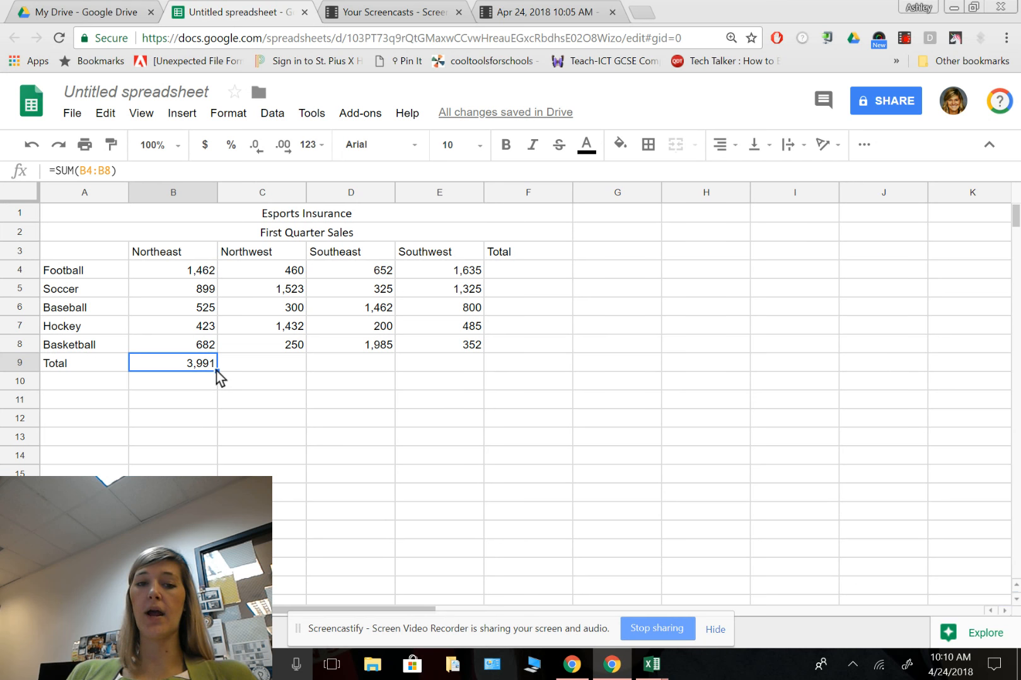
pyautogui.moveTo(216, 371); pyautogui.dragTo(429, 363)
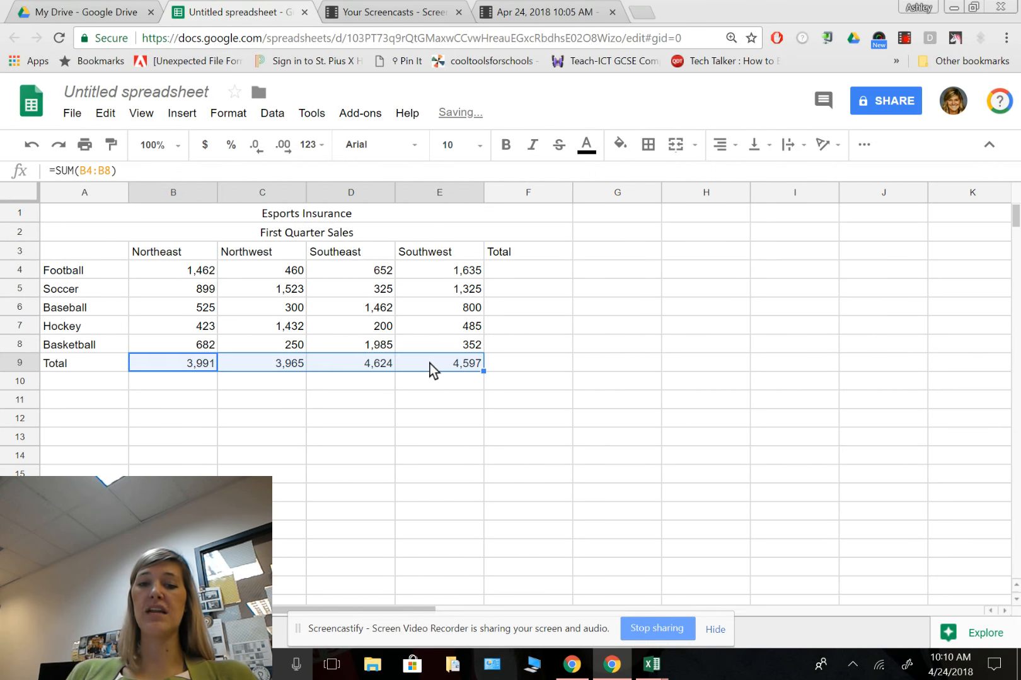
# Step: Check the column references in the copied total formulas for the Northwest and Southeast columns
pyautogui.click(288, 364)
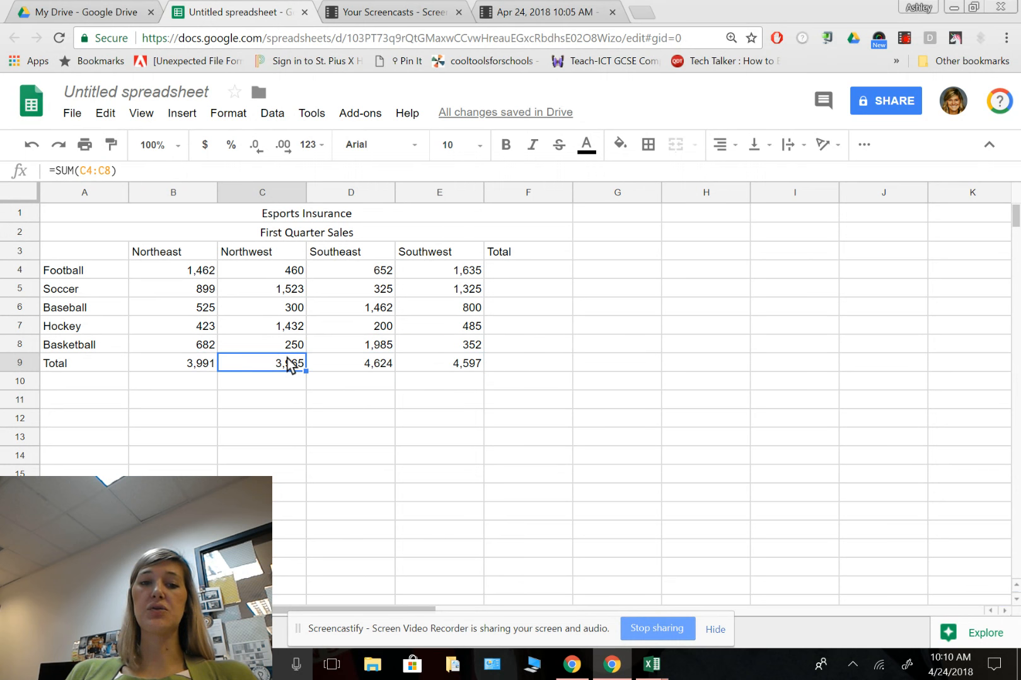
pyautogui.click(288, 362)
pyautogui.doubleClick(285, 364)
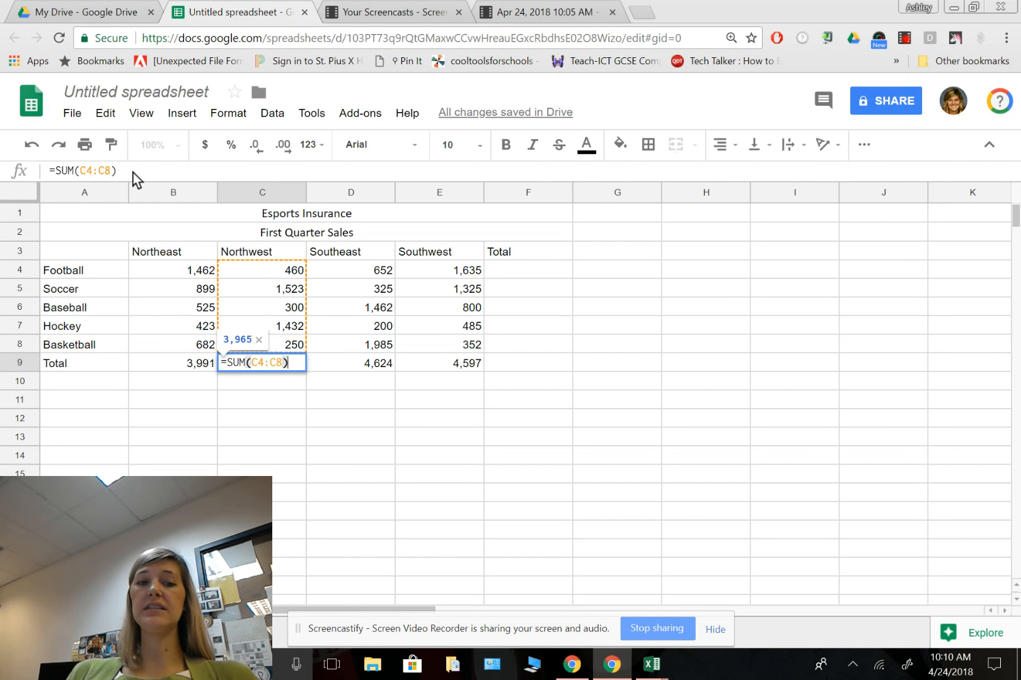
pyautogui.click(119, 171)
pyautogui.press('Return')
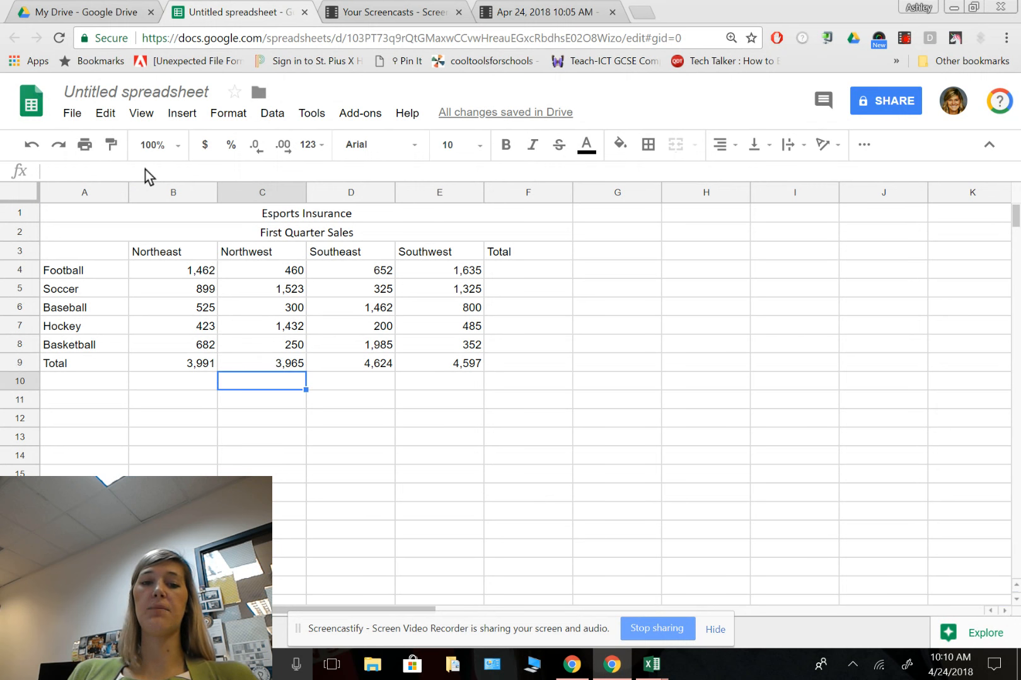
pyautogui.click(377, 367)
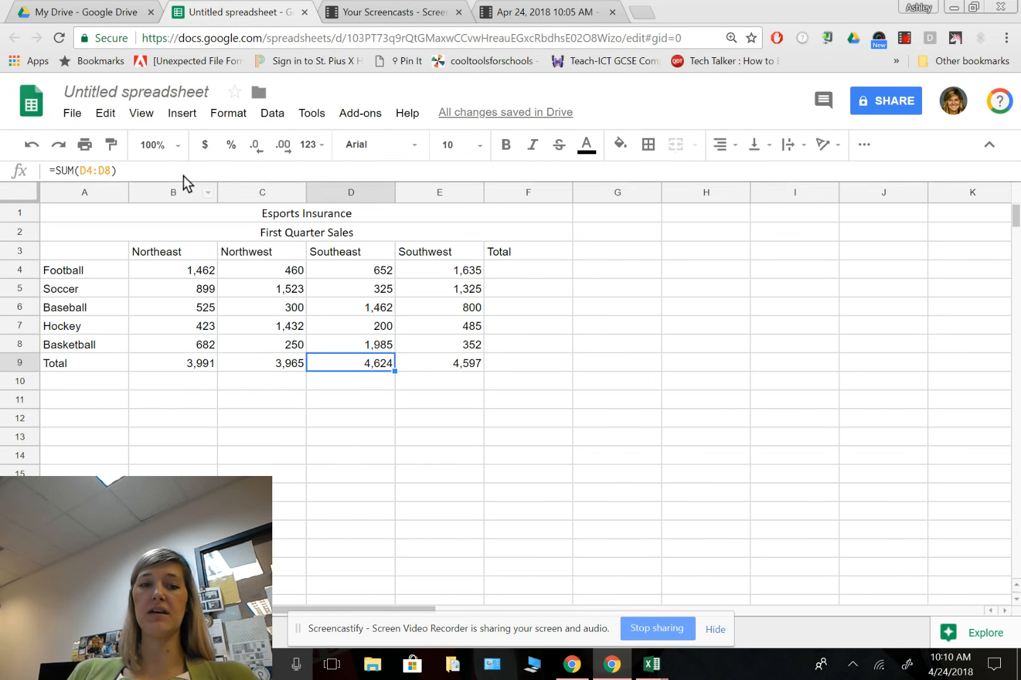
pyautogui.click(180, 193)
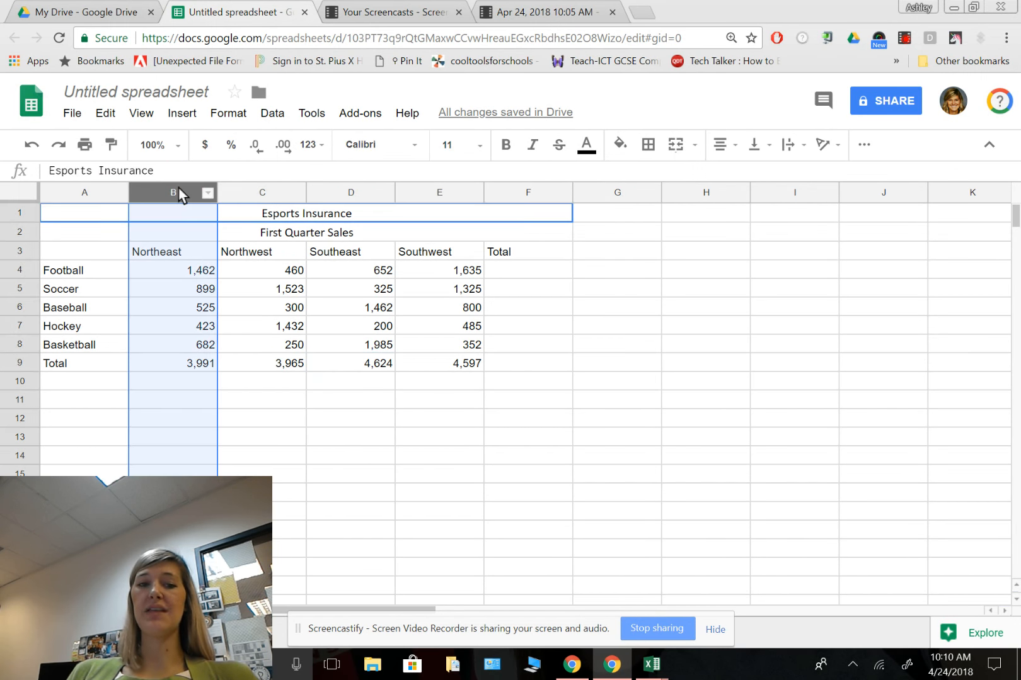
# Step: Total the Football row in F4 with the SUM function over B4:E4 and fill the formula down to the Basketball row
pyautogui.click(517, 275)
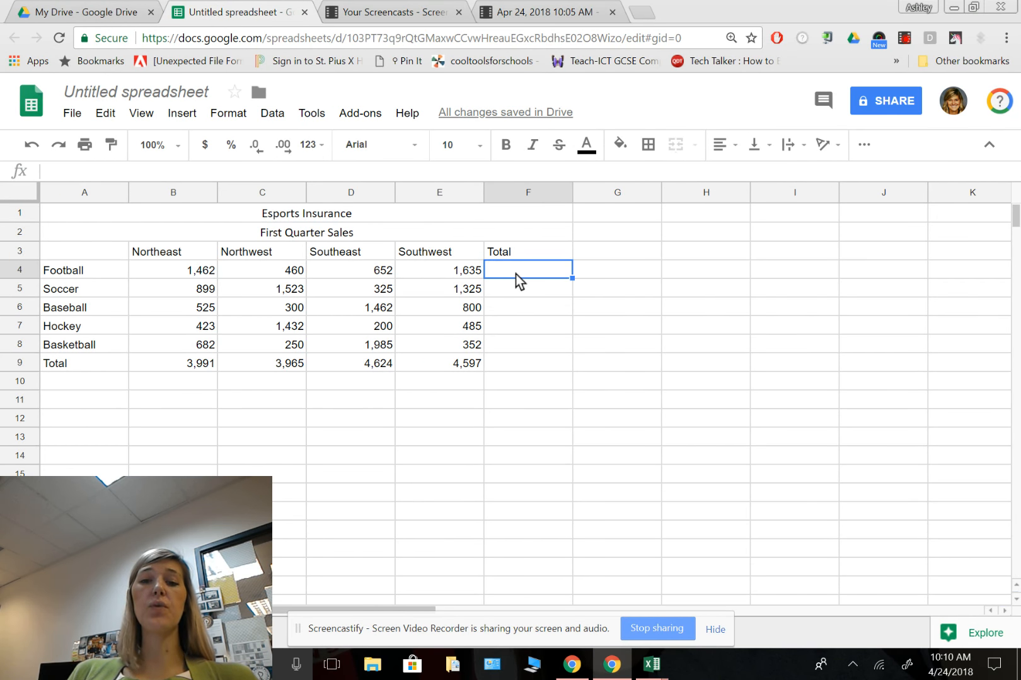
pyautogui.click(862, 150)
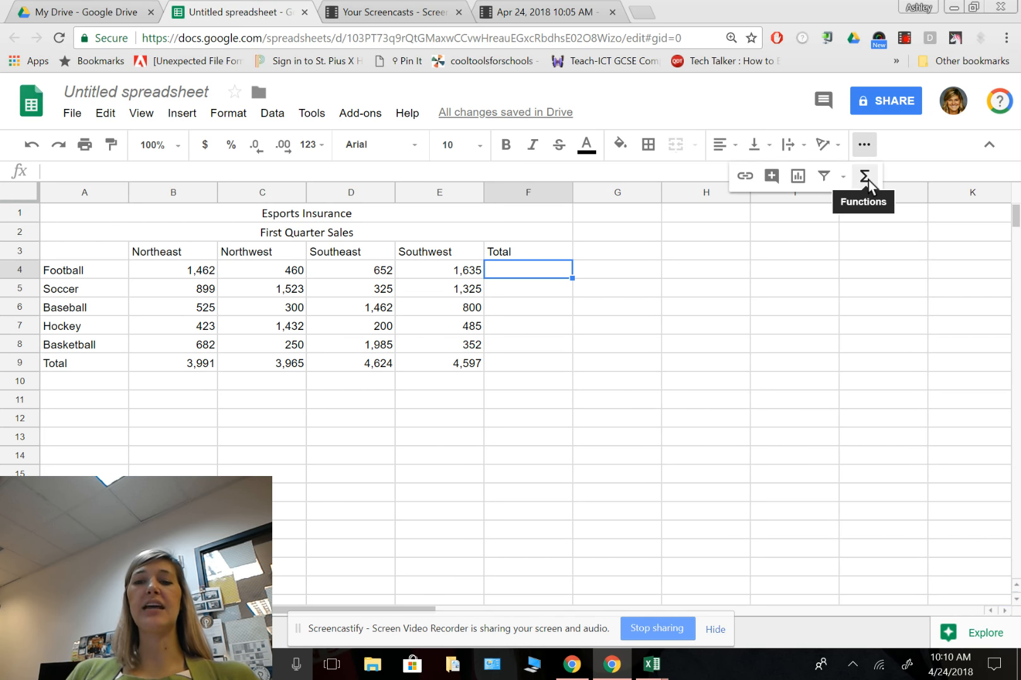
pyautogui.click(866, 179)
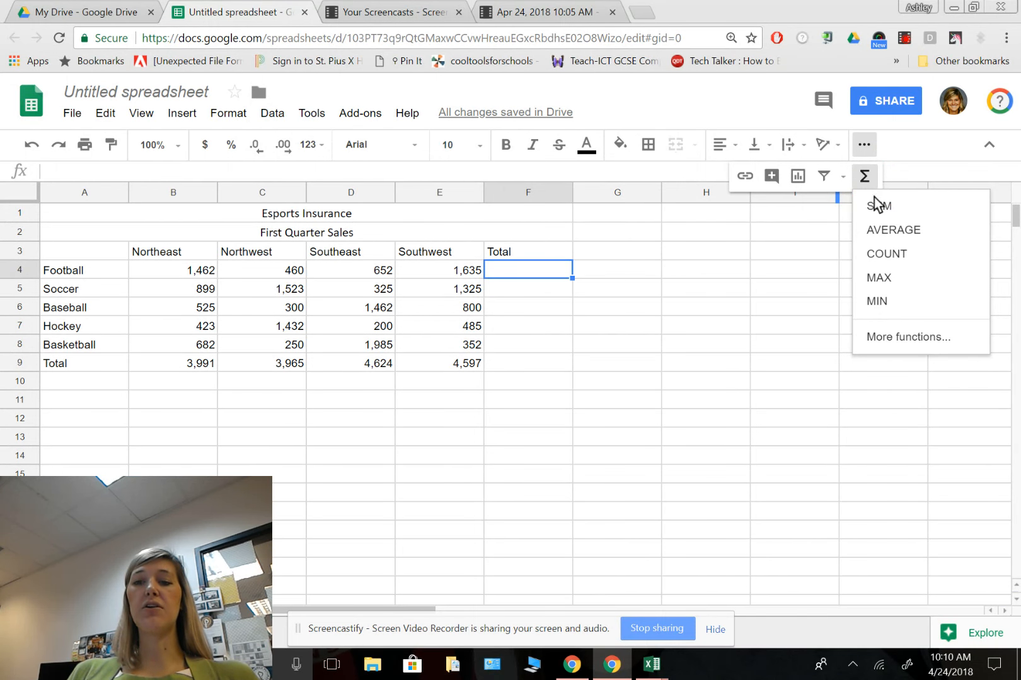
pyautogui.click(877, 205)
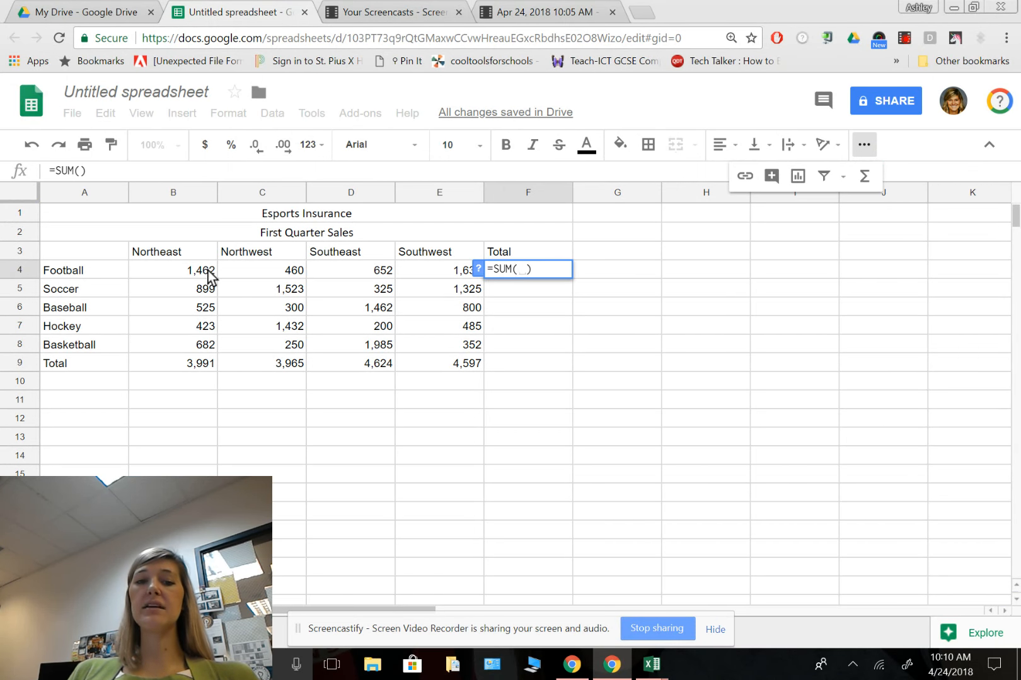
pyautogui.moveTo(209, 273); pyautogui.dragTo(417, 270)
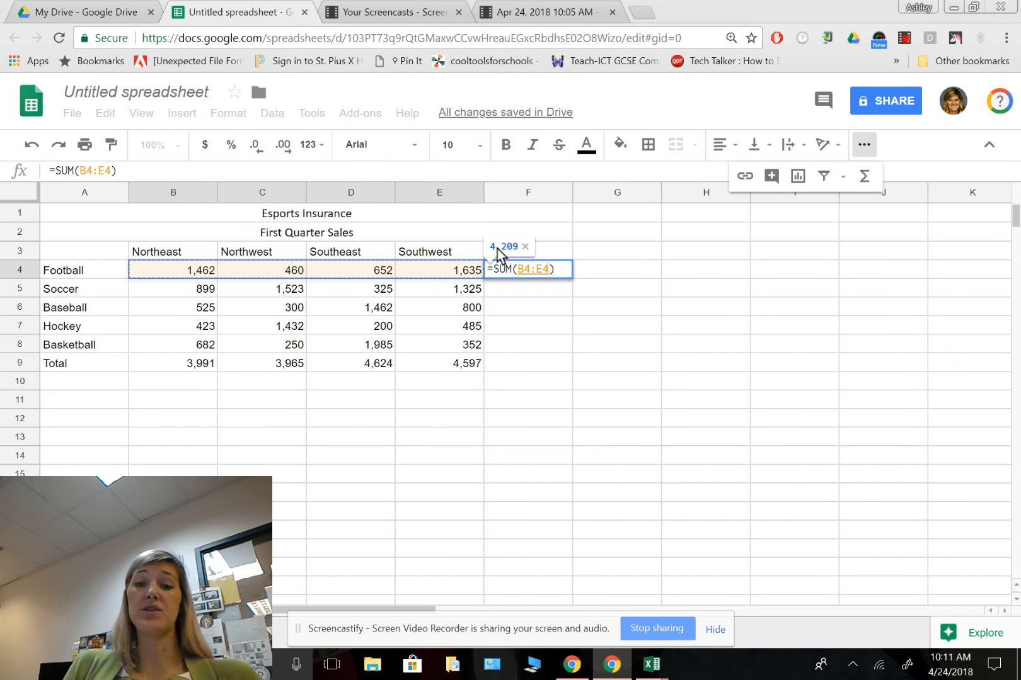
pyautogui.press('Return')
pyautogui.click(545, 272)
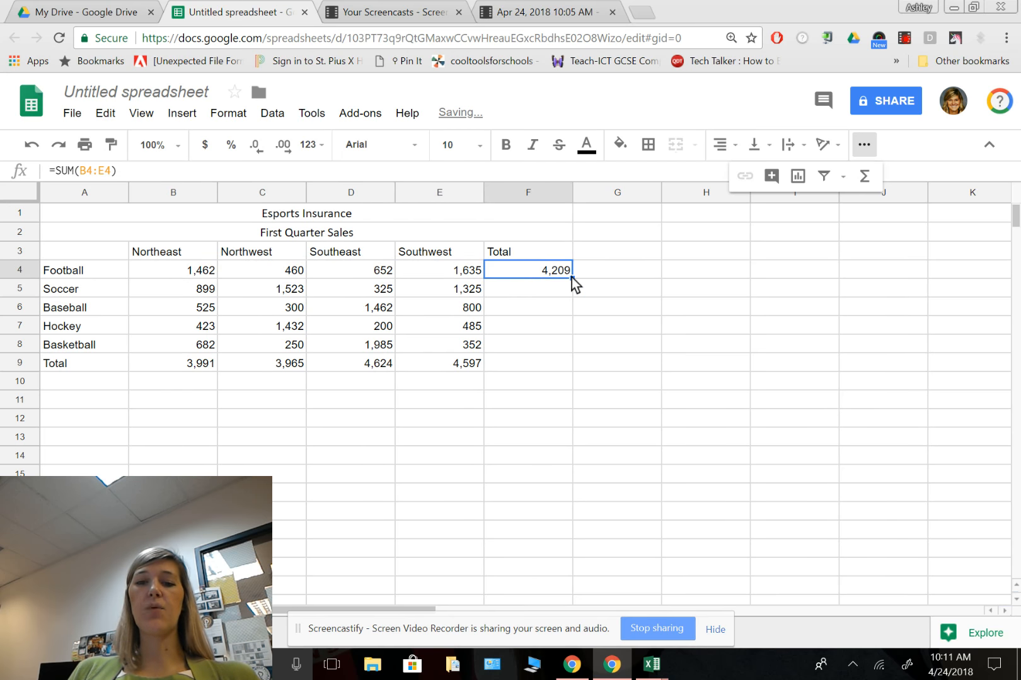
pyautogui.moveTo(572, 279); pyautogui.dragTo(573, 342)
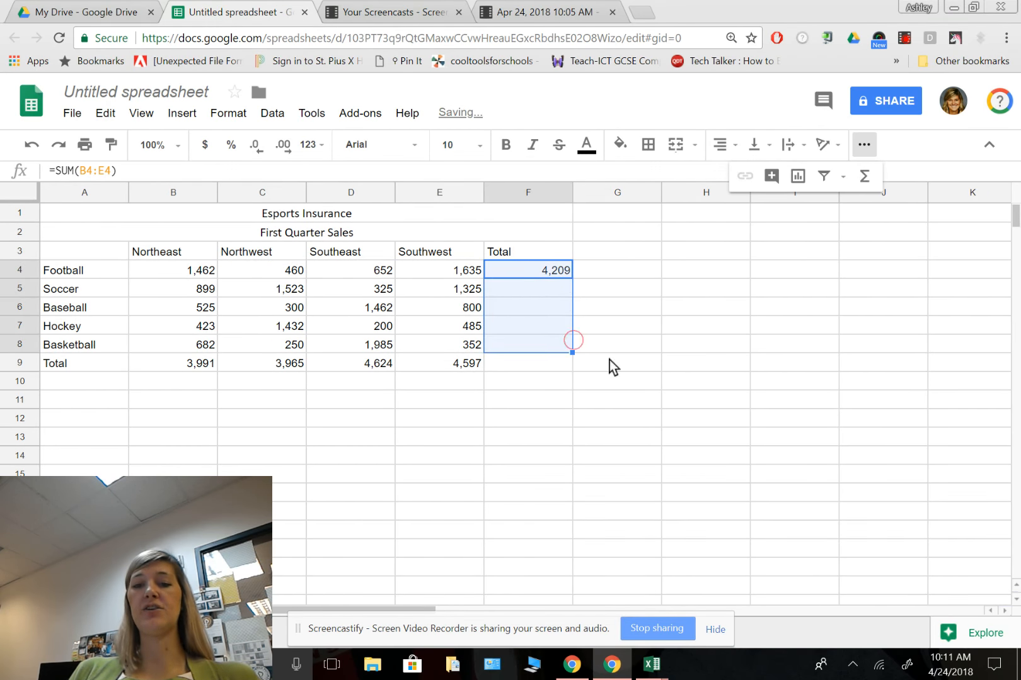
# Step: Open the custom header and footer fields in the print settings and enter the author's full name in the right page header
pyautogui.click(623, 390)
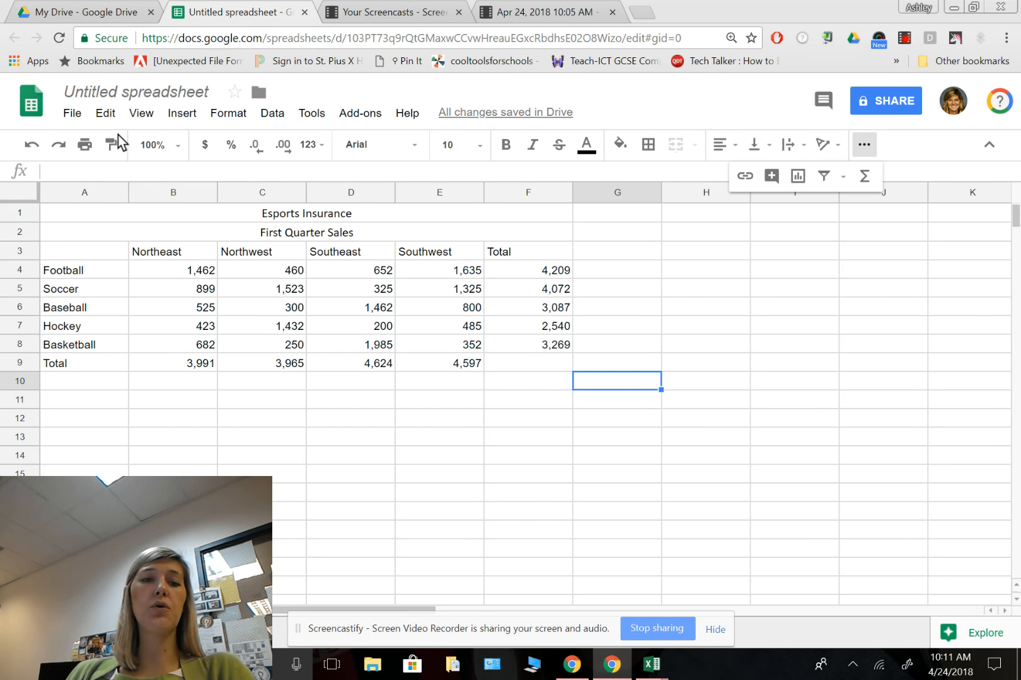
pyautogui.click(72, 113)
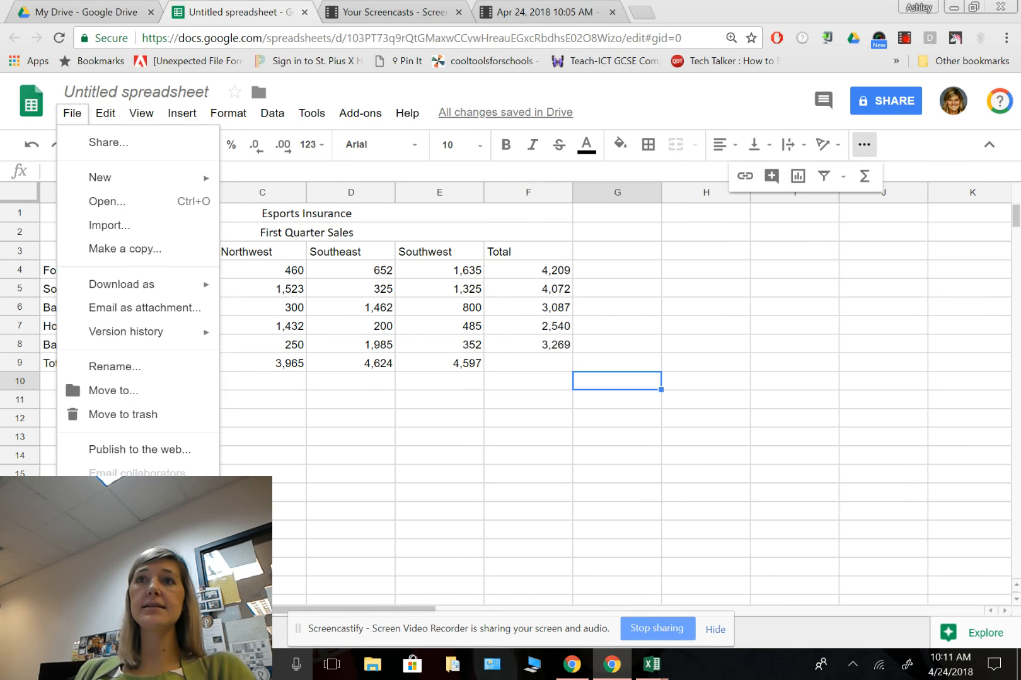
pyautogui.click(103, 556)
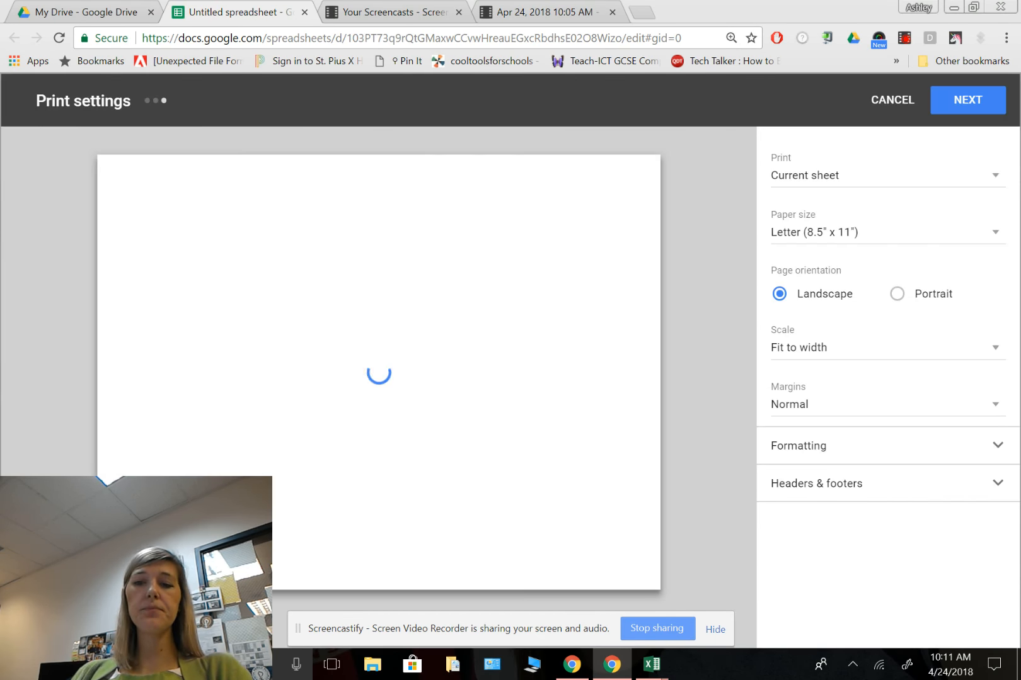
pyautogui.click(816, 487)
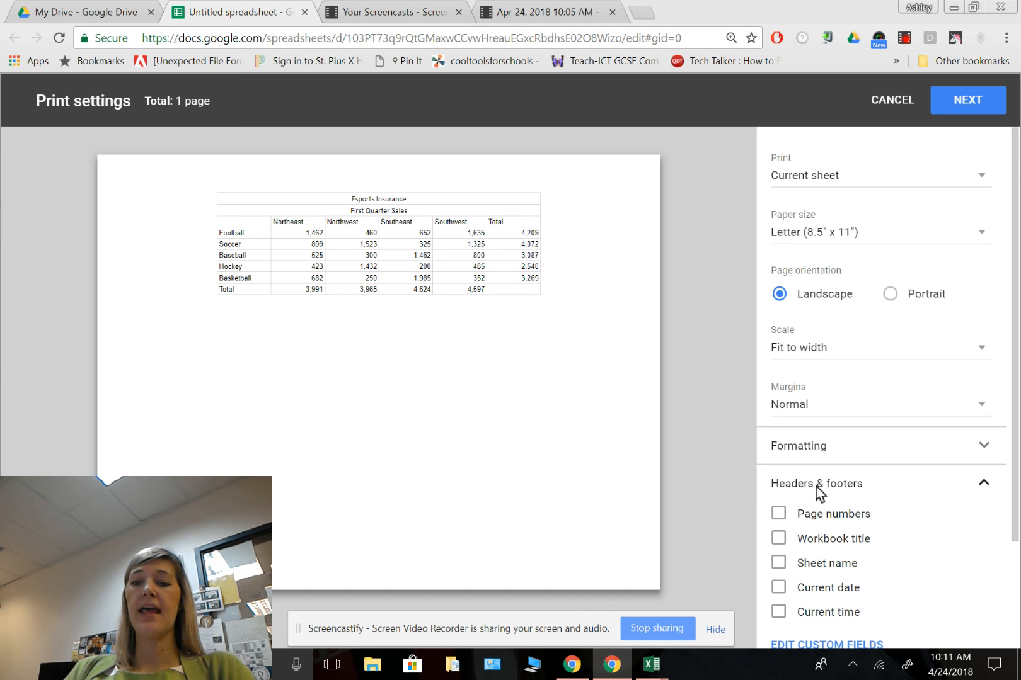
pyautogui.scroll(-2, 818, 492)
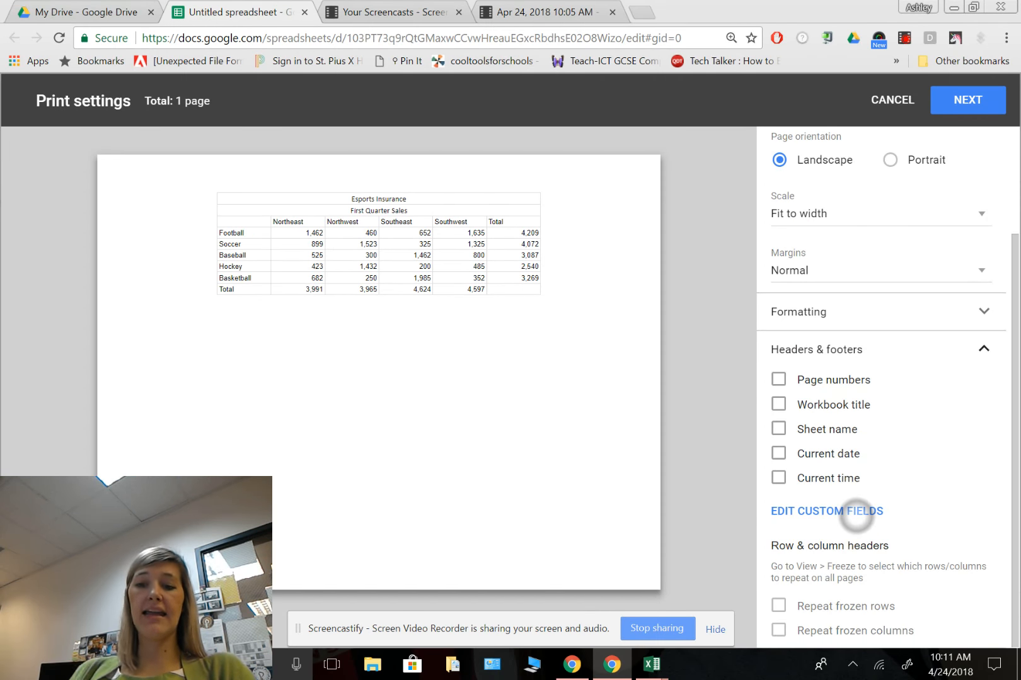
pyautogui.click(855, 511)
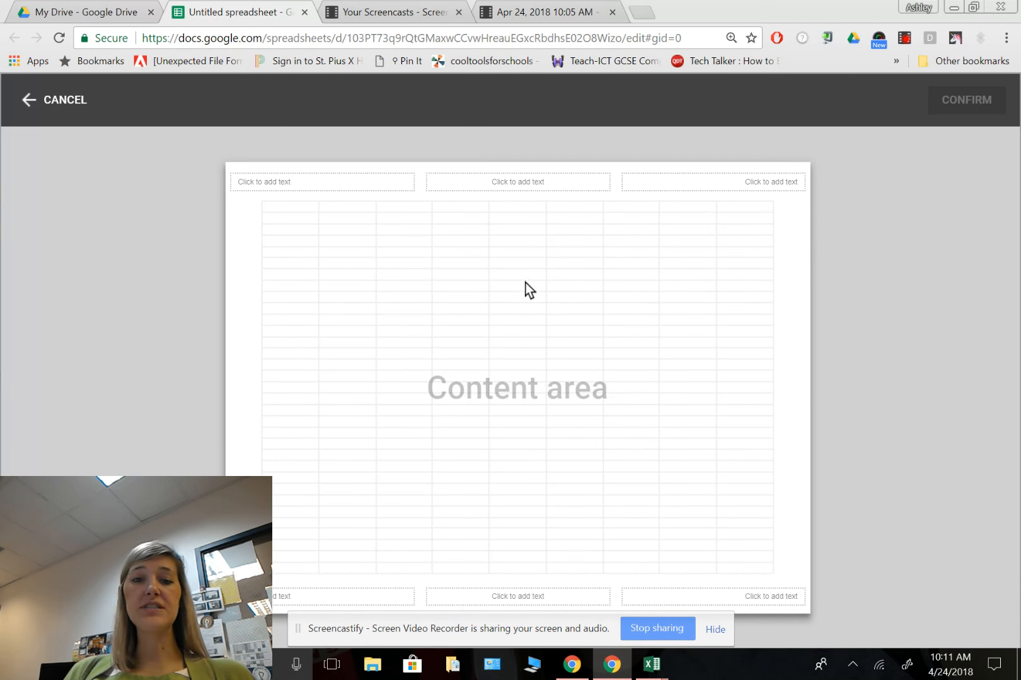
pyautogui.click(693, 185)
pyautogui.write('A')
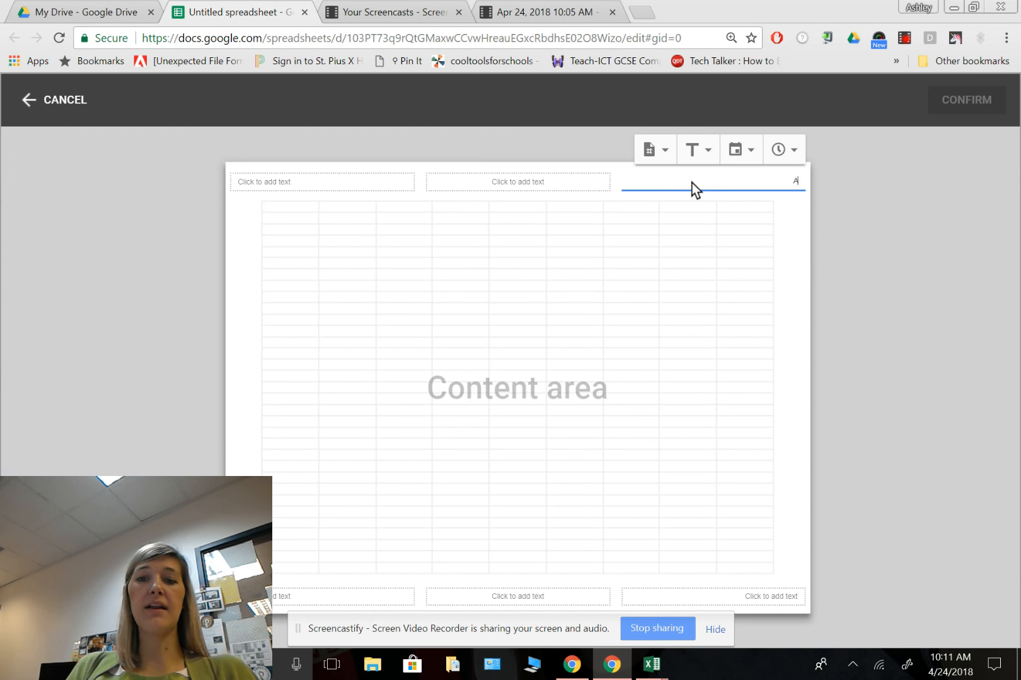
pyautogui.write('shley Wright')
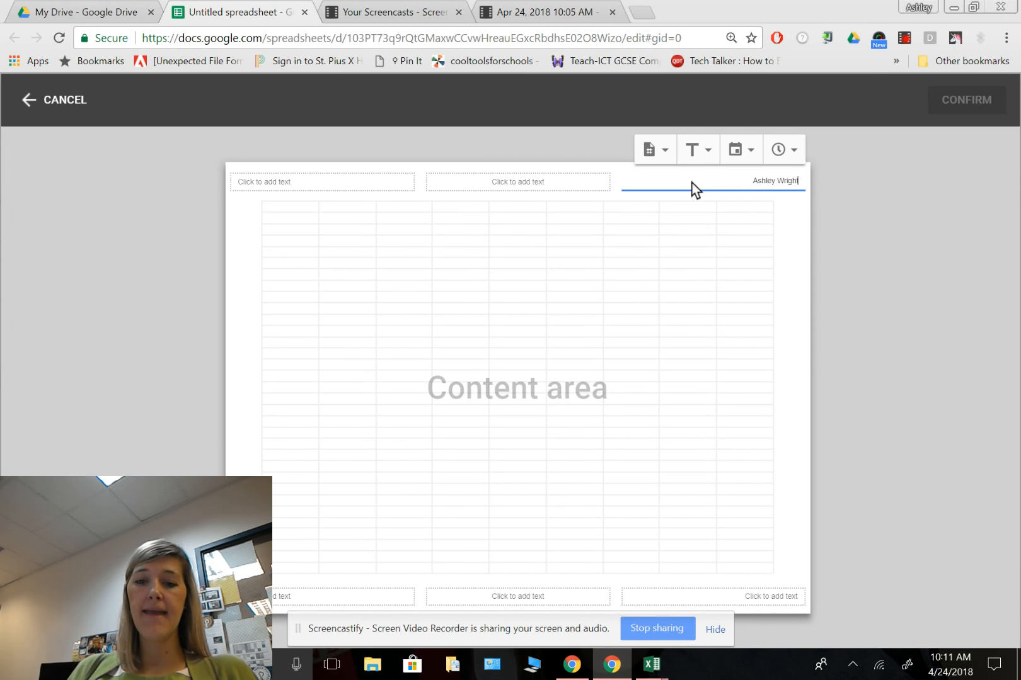
# Step: Add the date in the 04-24-2018 format to the centre page footer, apply the custom fields and leave the print settings without printing
pyautogui.click(529, 598)
pyautogui.click(542, 567)
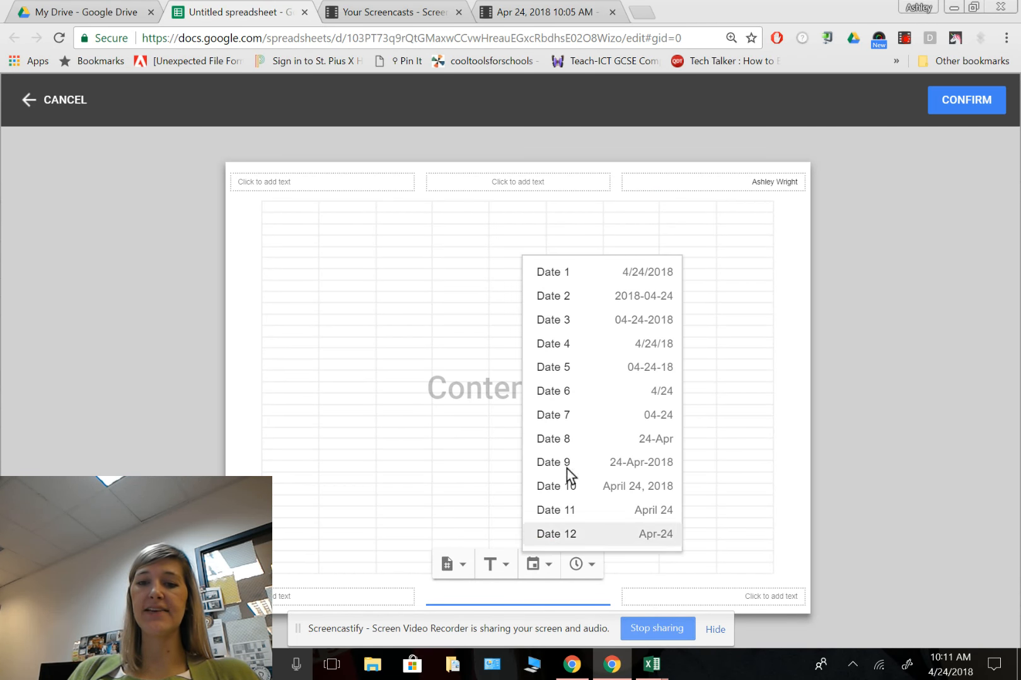
pyautogui.click(603, 319)
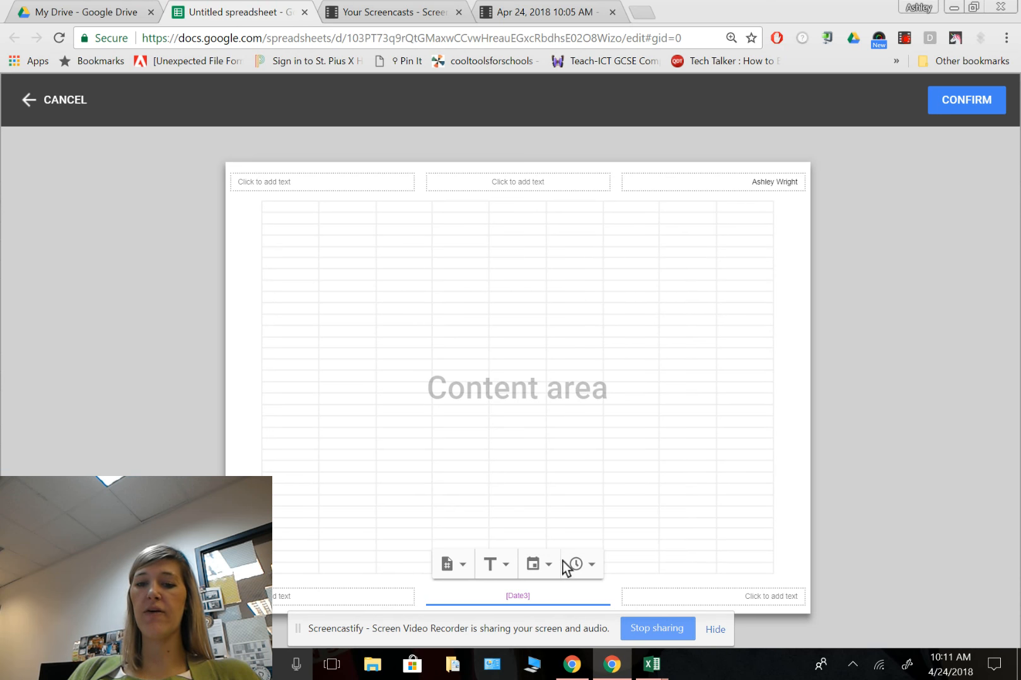
pyautogui.click(599, 471)
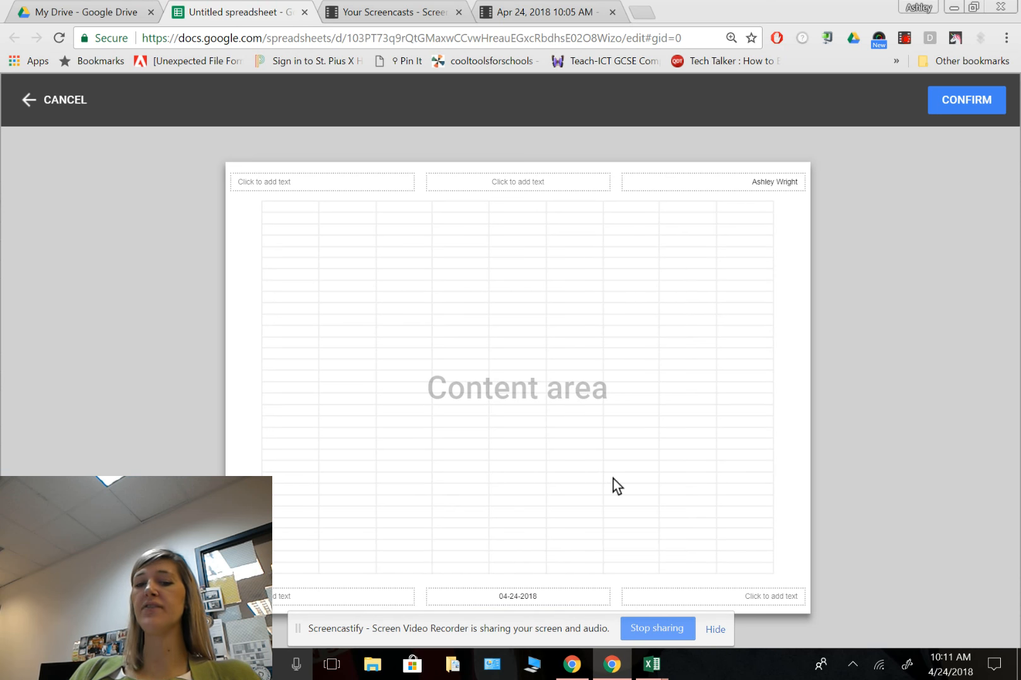
pyautogui.click(552, 601)
pyautogui.click(639, 498)
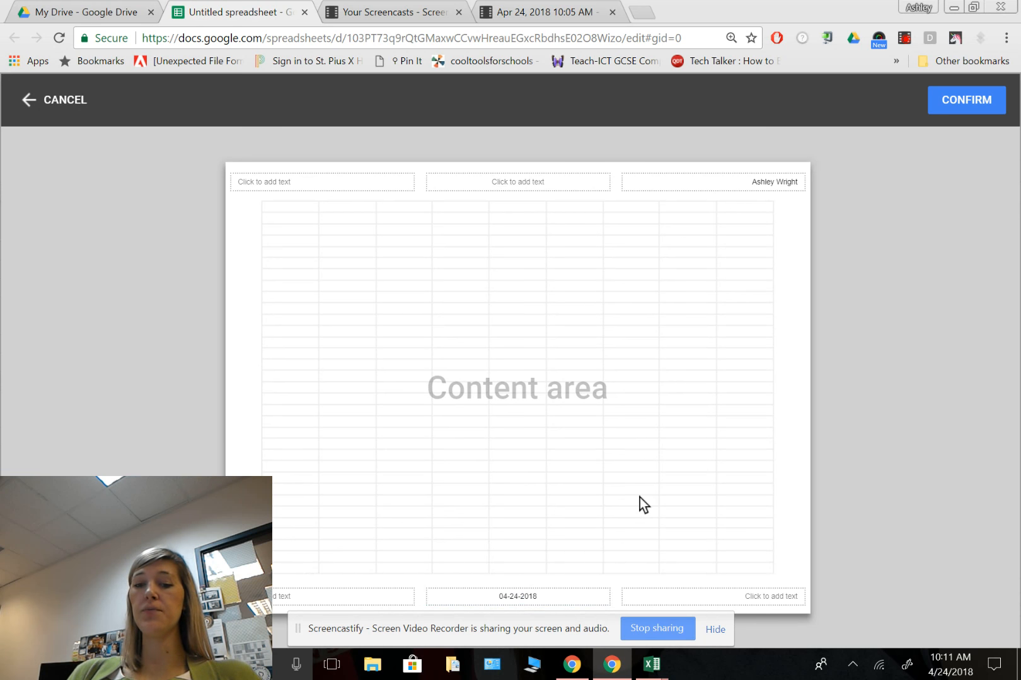
pyautogui.click(966, 98)
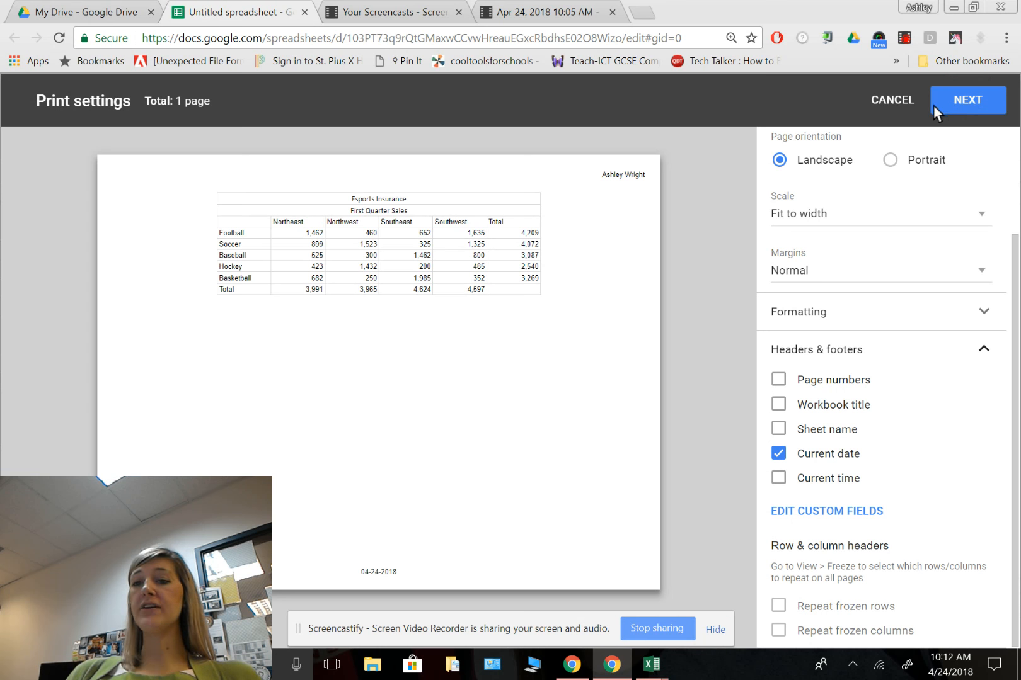
pyautogui.click(887, 101)
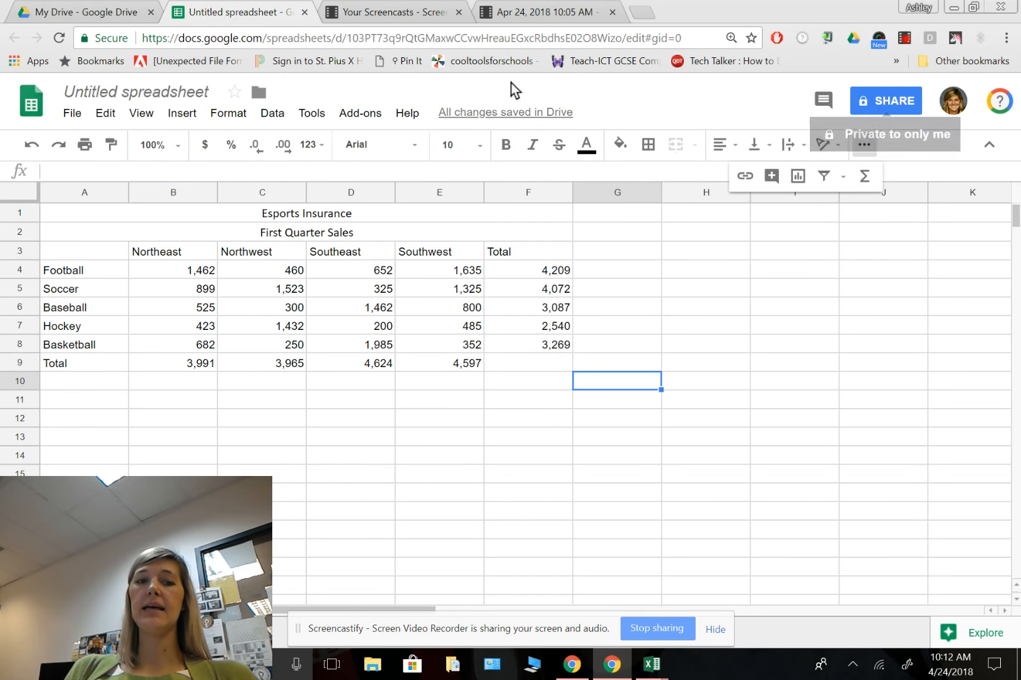
# Step: Reopen the print settings to check the header and footer options and the page preview, and return to the sheet
pyautogui.click(73, 115)
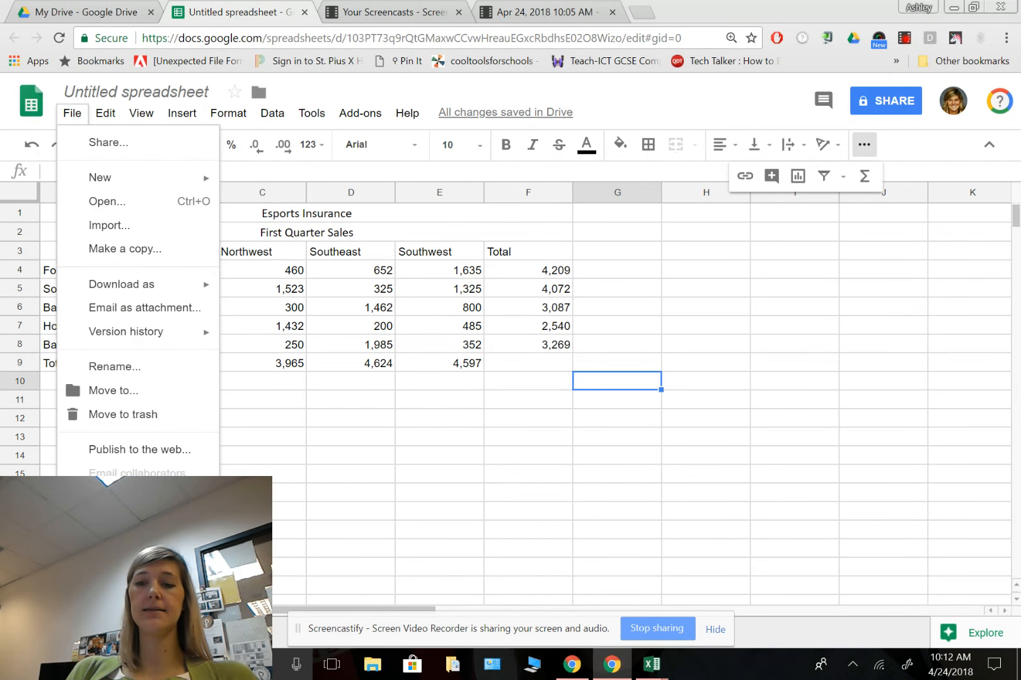
pyautogui.click(102, 557)
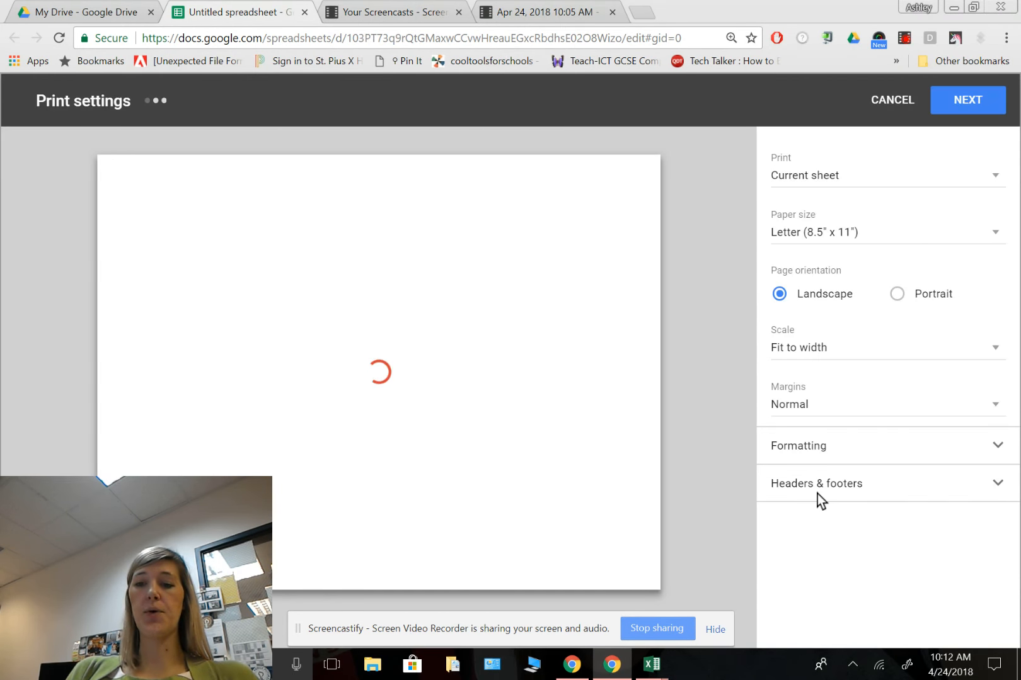
pyautogui.click(817, 488)
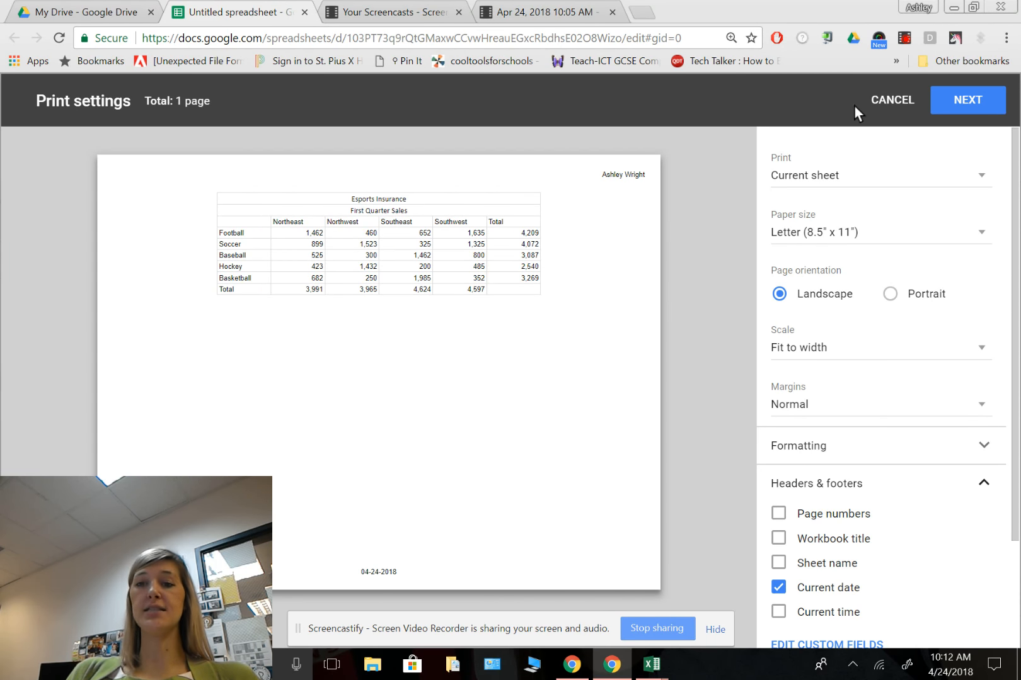
pyautogui.click(884, 99)
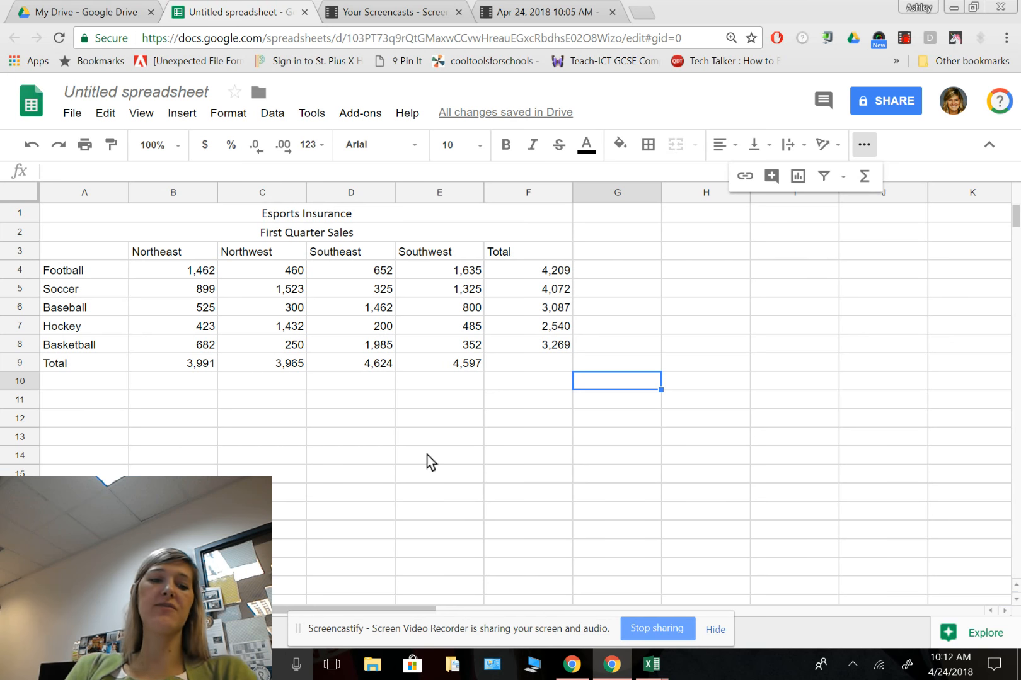
# Step: Display the formulas in the sheet to review the SUM ranges, and switch back to showing values
pyautogui.hotkey('ctrl', '`')
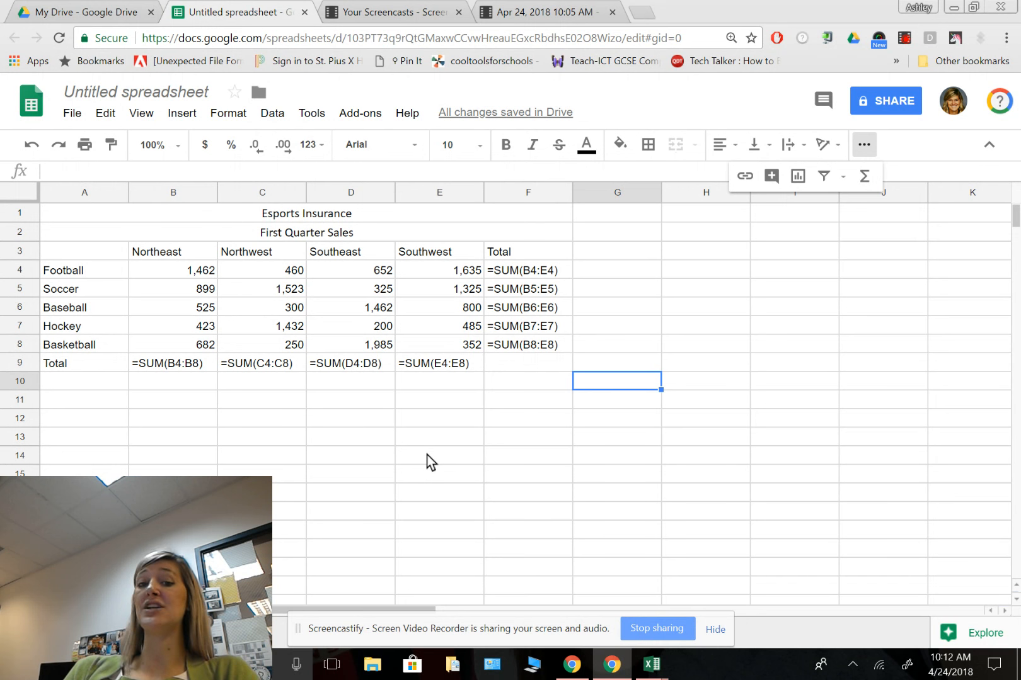
pyautogui.hotkey('ctrl', '`')
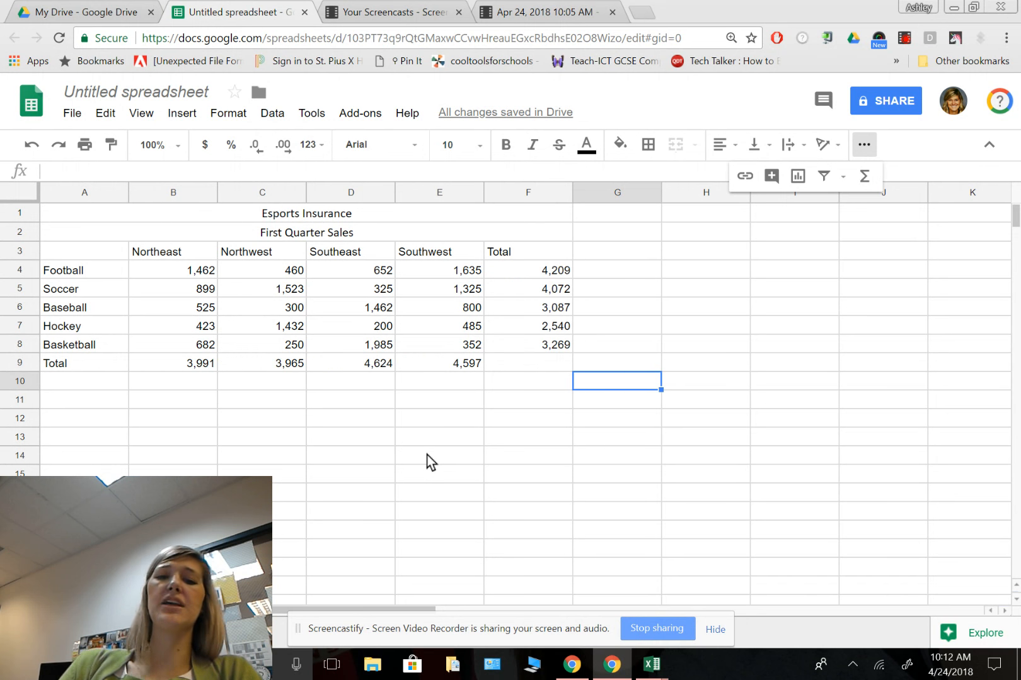